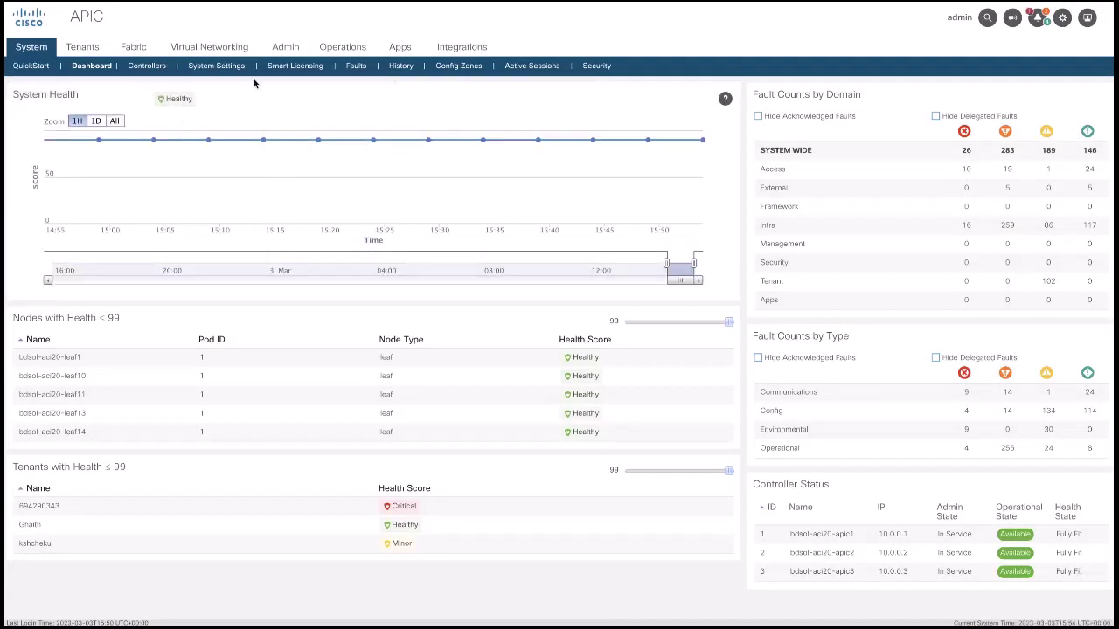
# - Start a new link level policy under the fabric's interface access policies and name it 100G-CL91-ON-ENFORCE
pyautogui.click(133, 49)
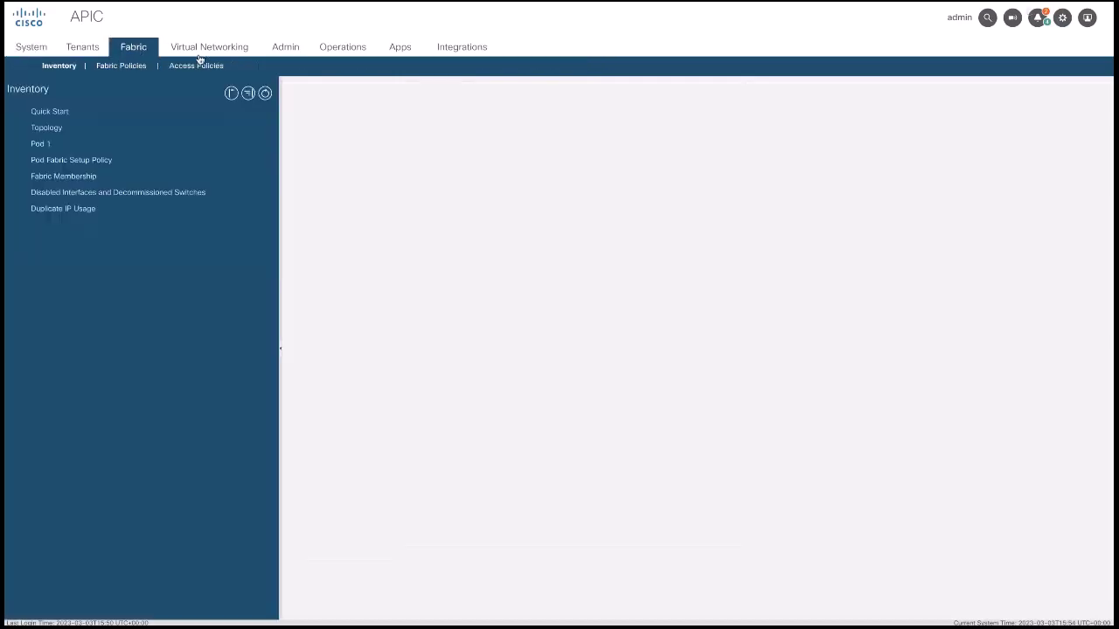
pyautogui.click(196, 67)
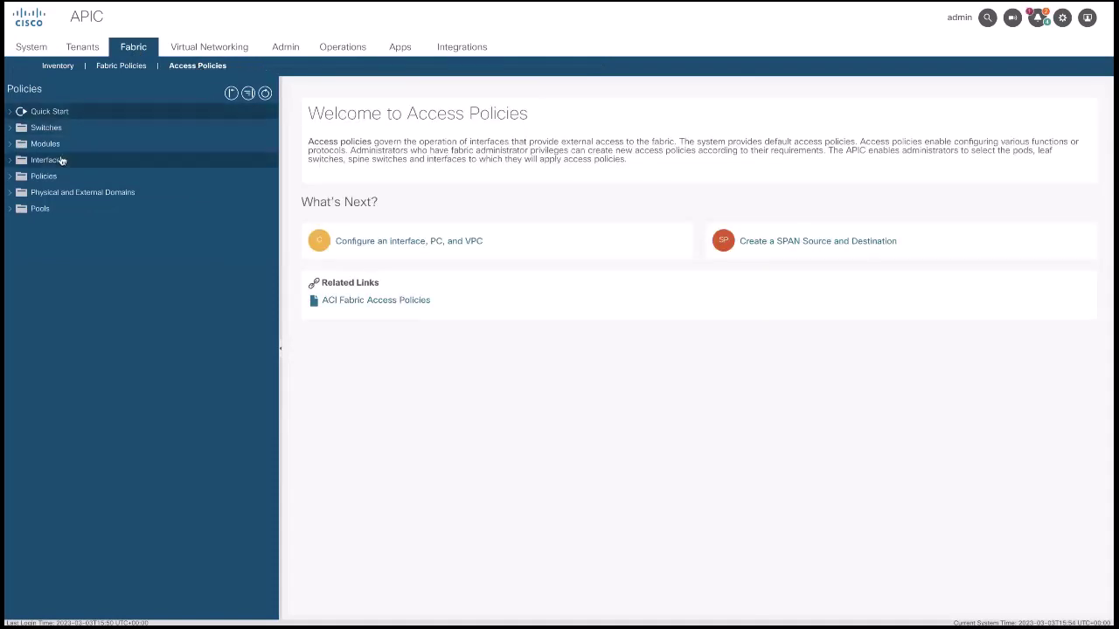
pyautogui.click(8, 176)
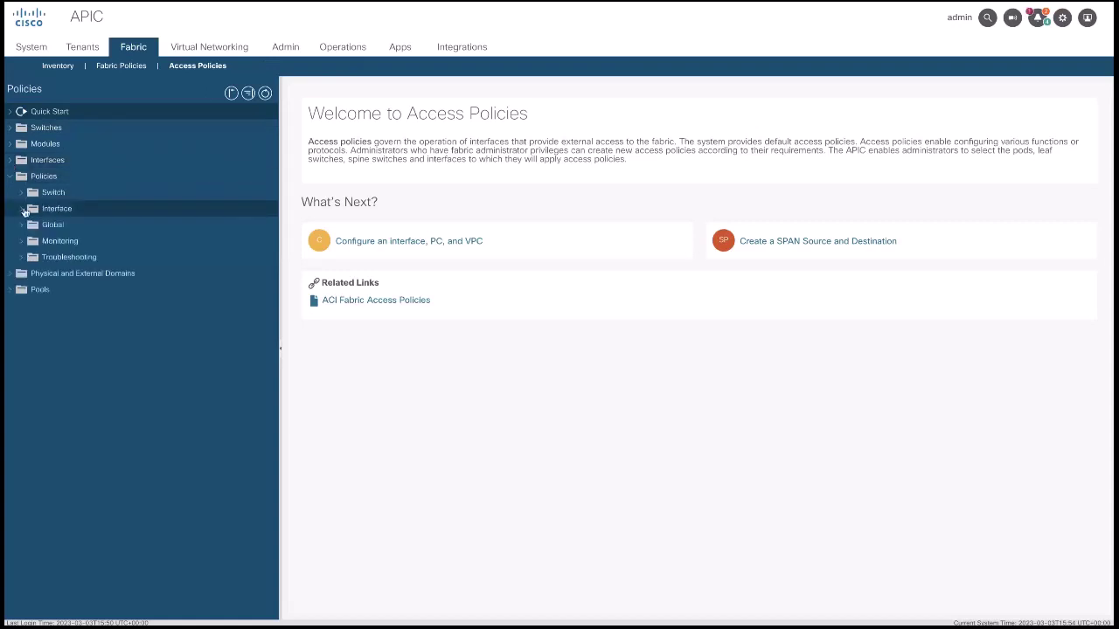
pyautogui.click(22, 209)
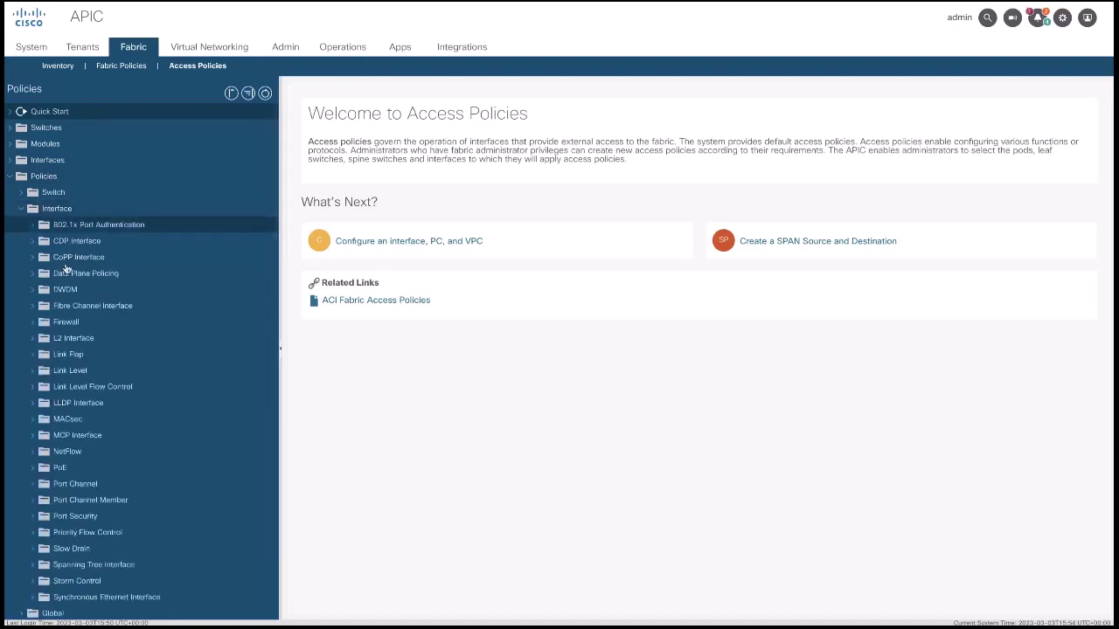
pyautogui.click(32, 371)
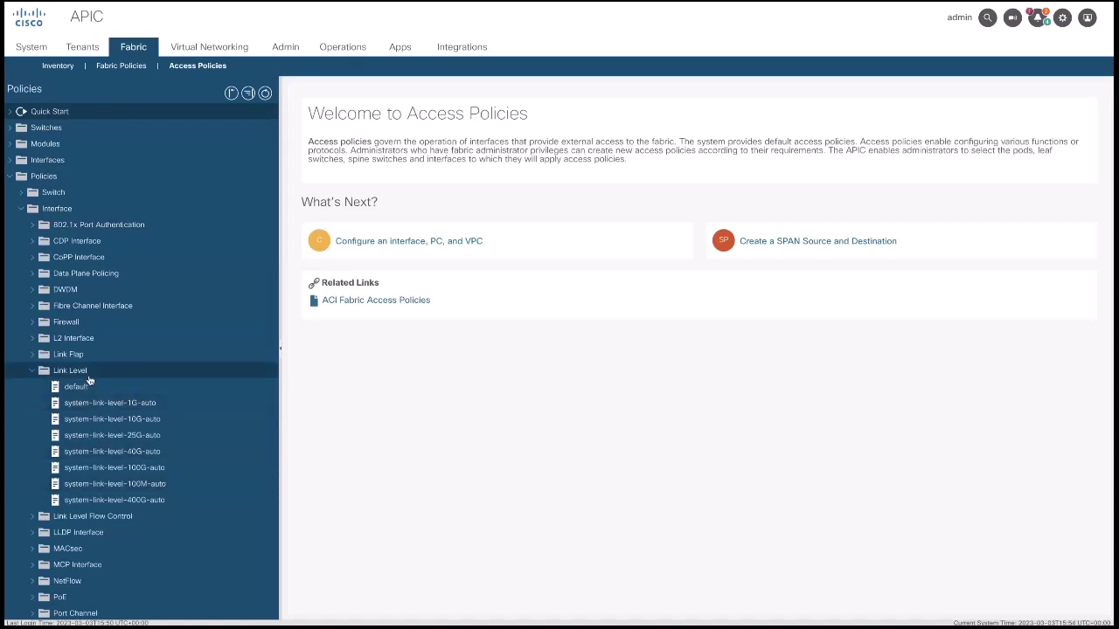
pyautogui.click(88, 374)
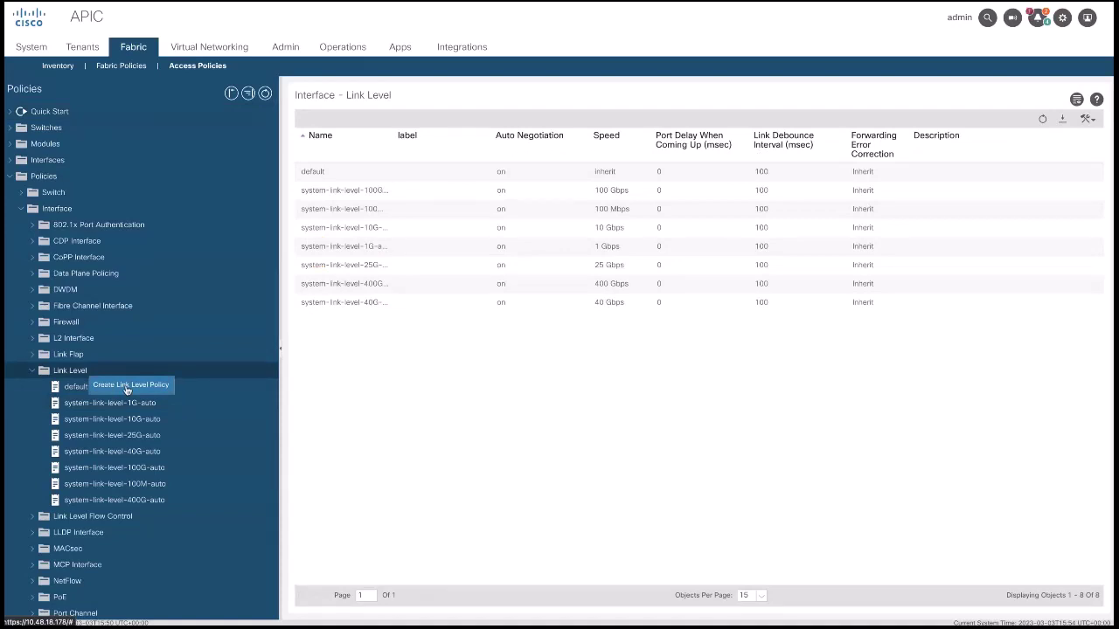
pyautogui.click(127, 387)
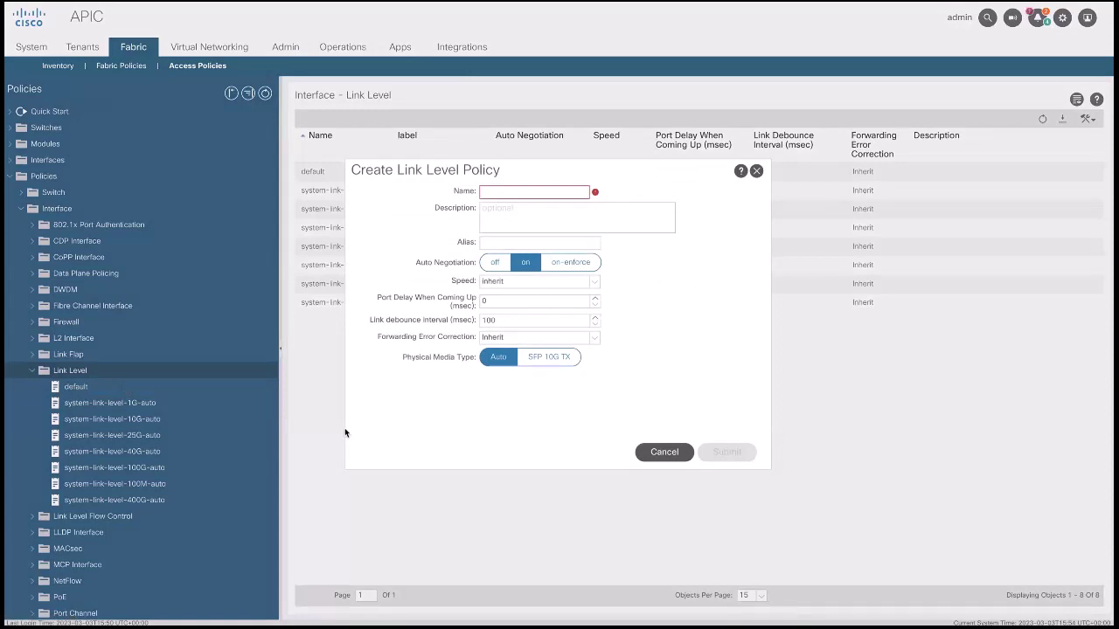
pyautogui.click(527, 191)
pyautogui.write('100')
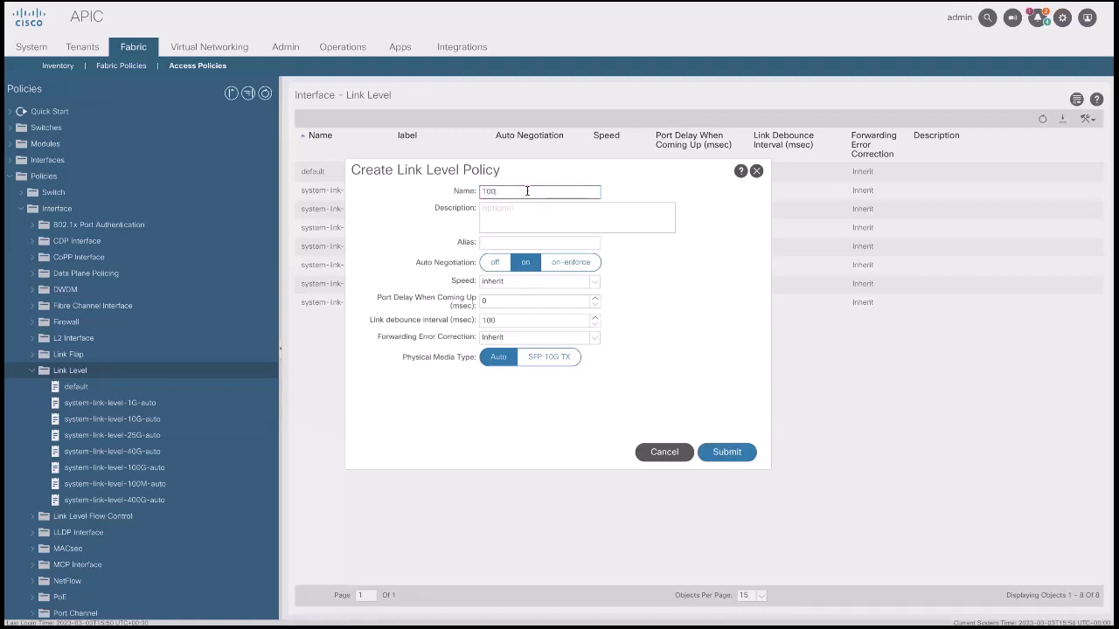
pyautogui.write('G-CL91-ON-ENFORCE')
# - Set the policy's auto negotiation to on-enforce, speed to 100 Gbps and forwarding error correction to CL91-RS-FEC, and submit it
pyautogui.click(572, 264)
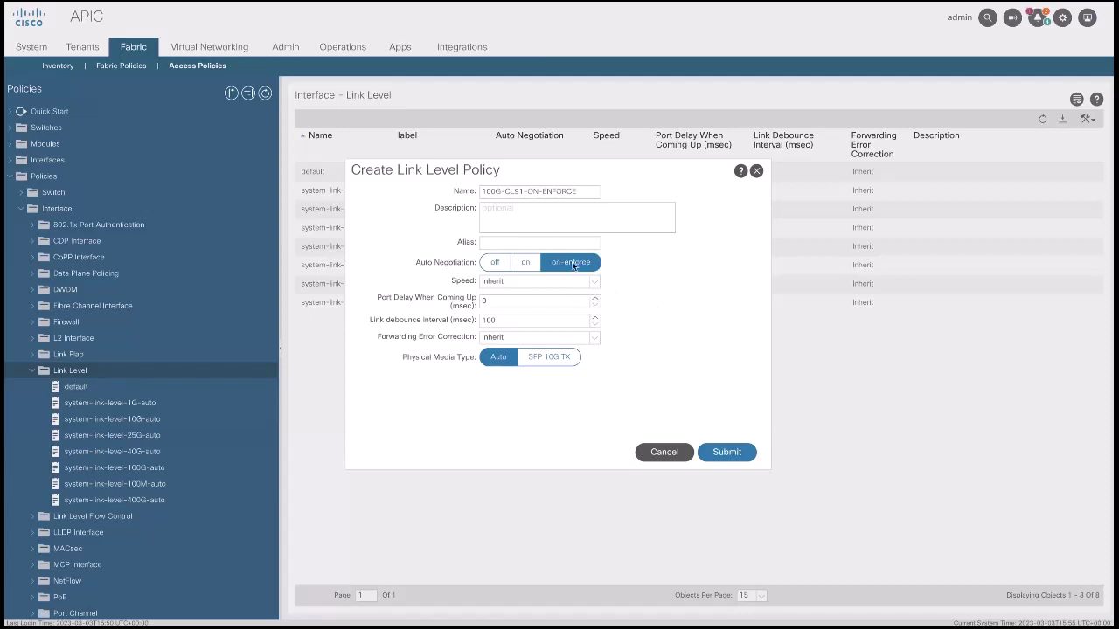
pyautogui.click(594, 283)
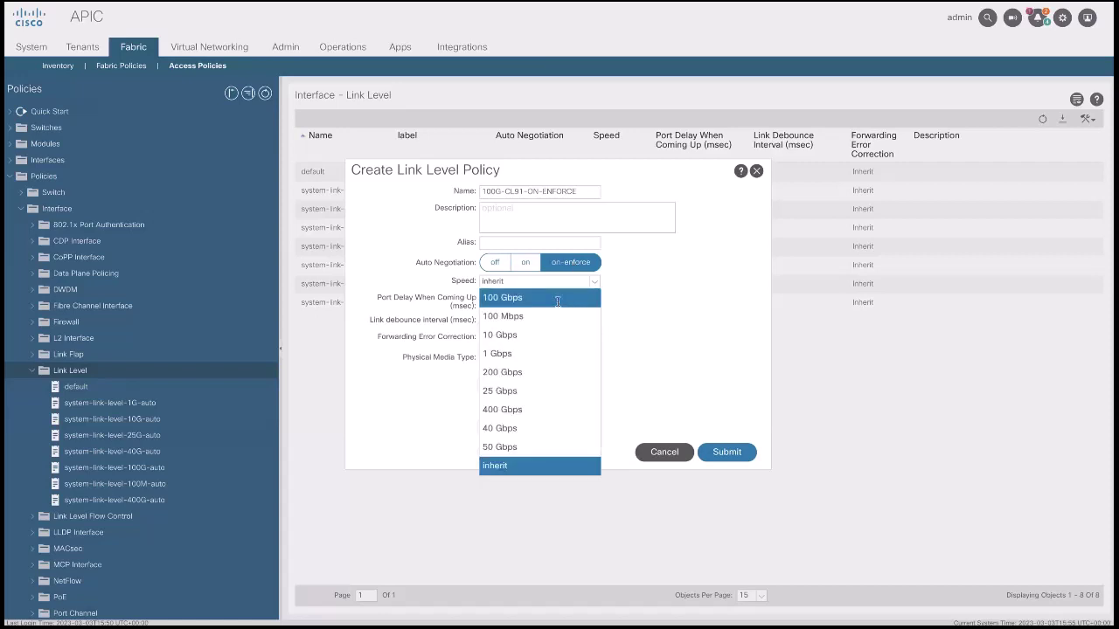
pyautogui.click(559, 301)
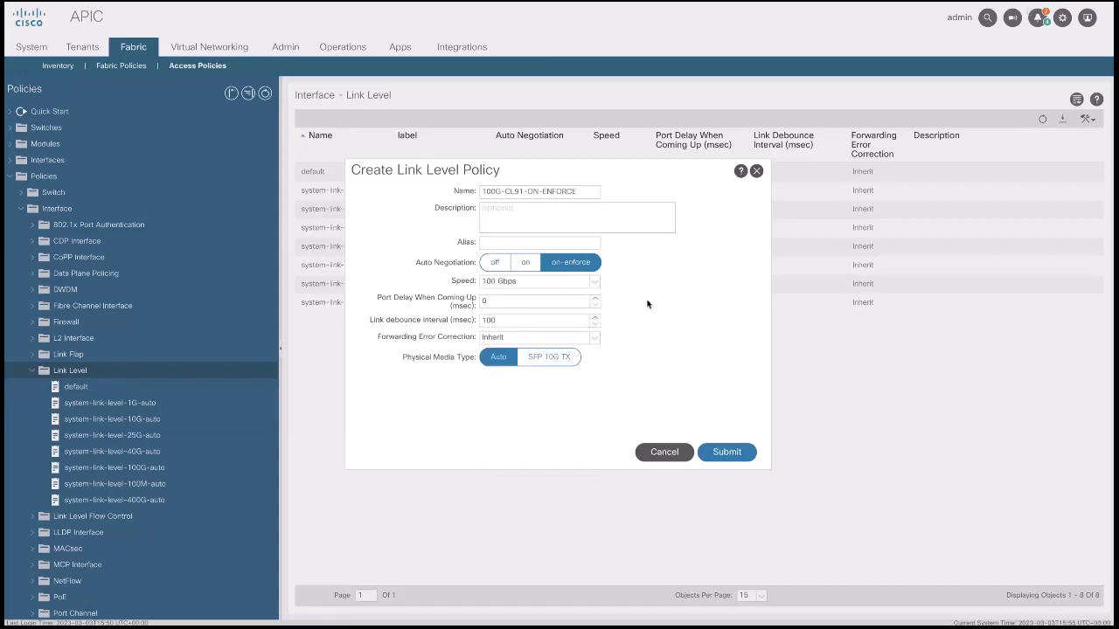
pyautogui.click(595, 337)
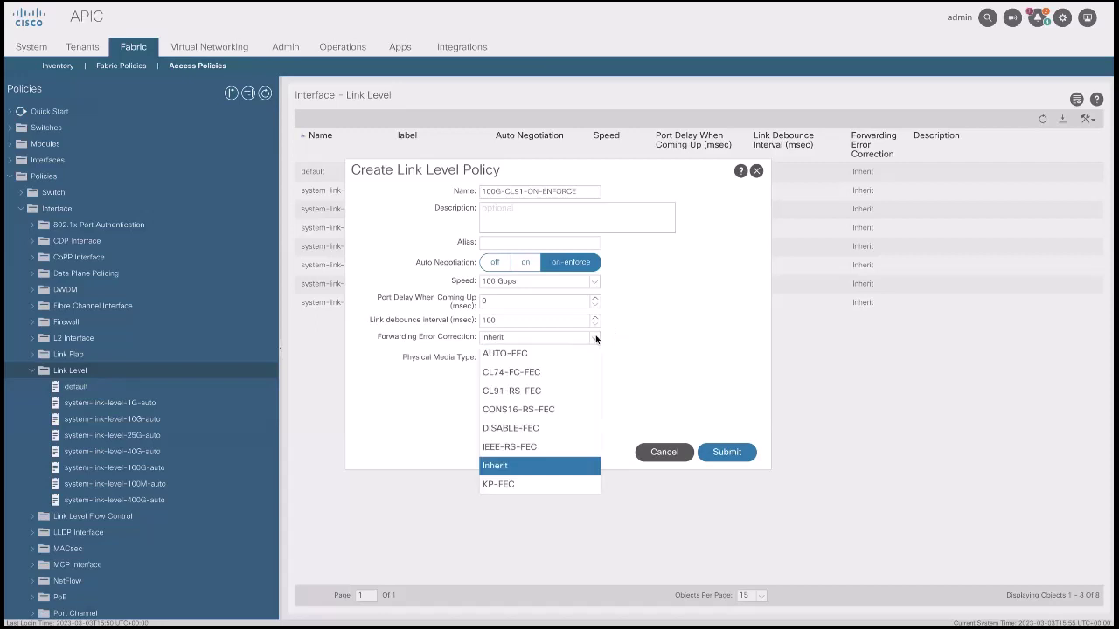
pyautogui.click(553, 390)
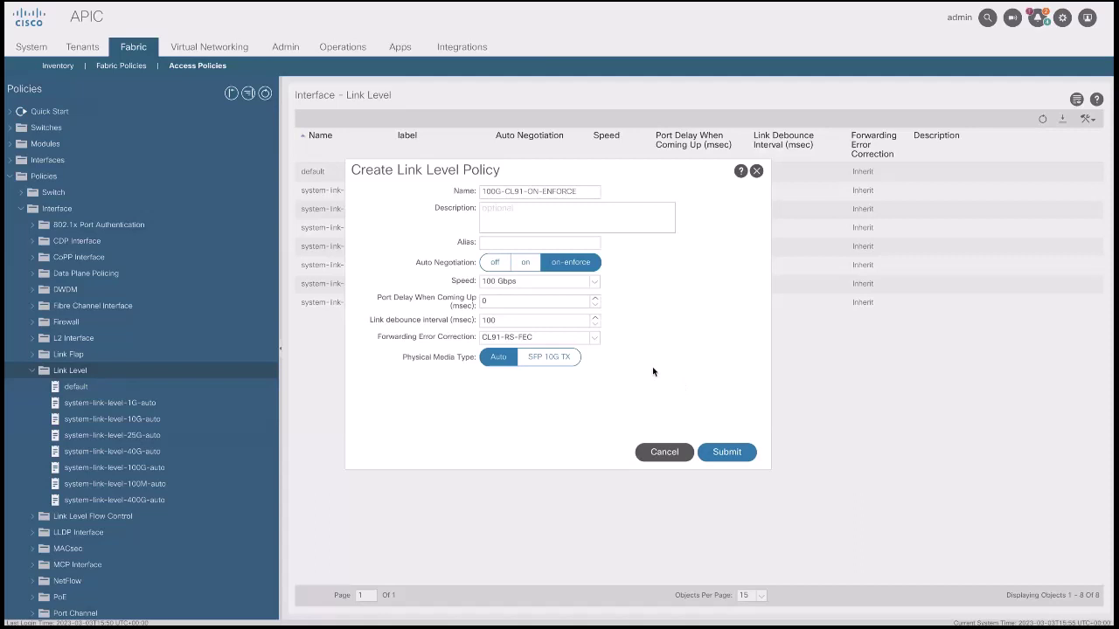
pyautogui.click(722, 453)
pyautogui.click(726, 452)
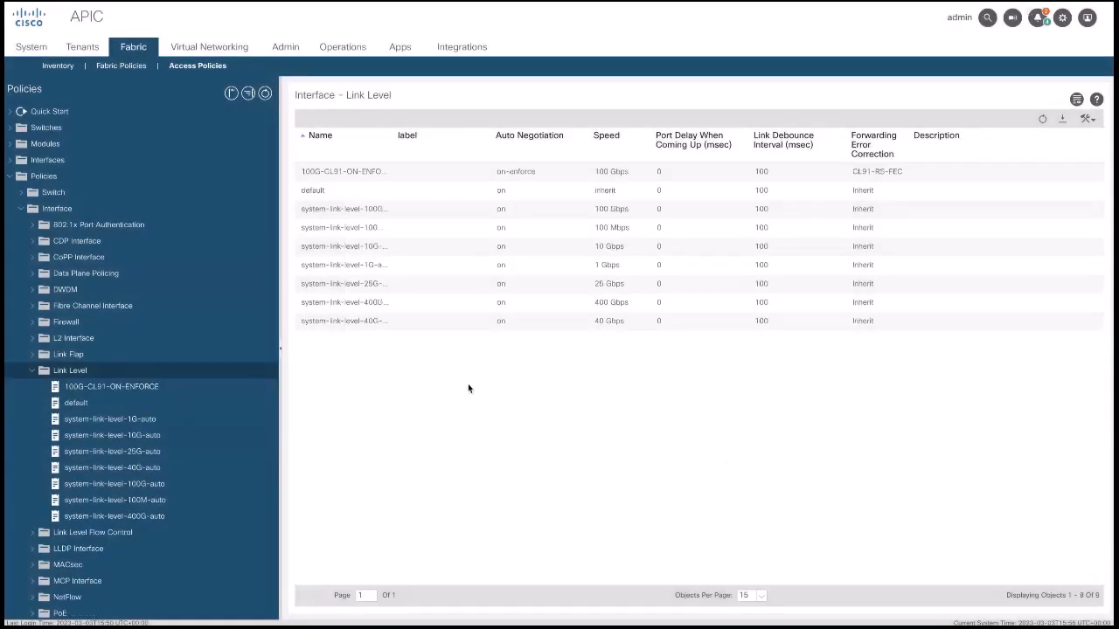
# - Assign link level policy 100G-CL91-ON-ENFORCE to the leaf access port policy group L20 and submit the changes
pyautogui.click(11, 179)
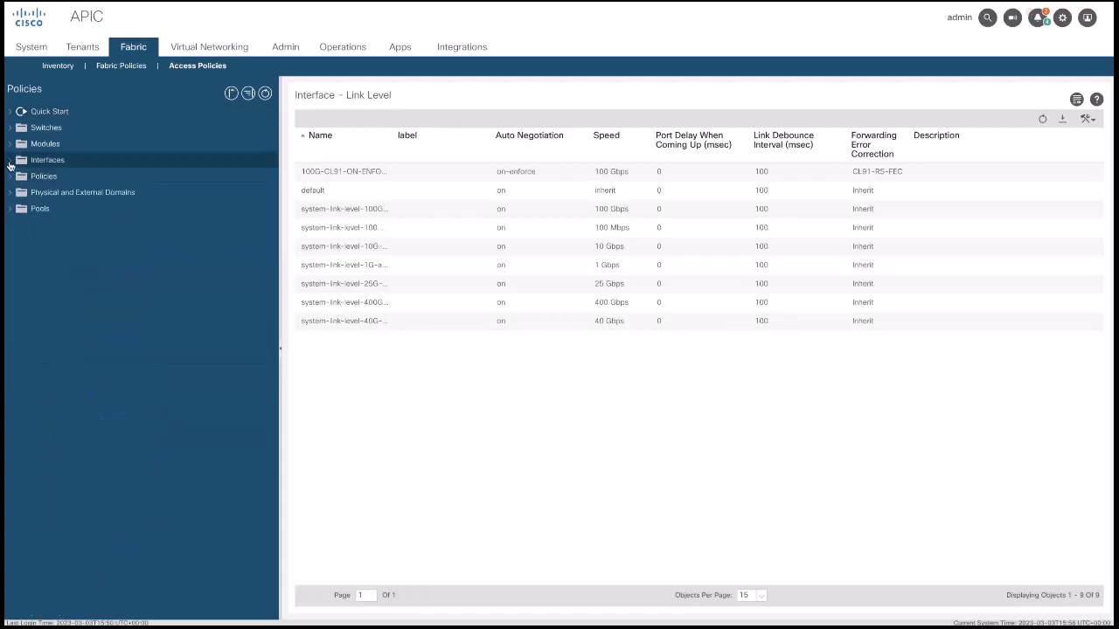
pyautogui.click(10, 160)
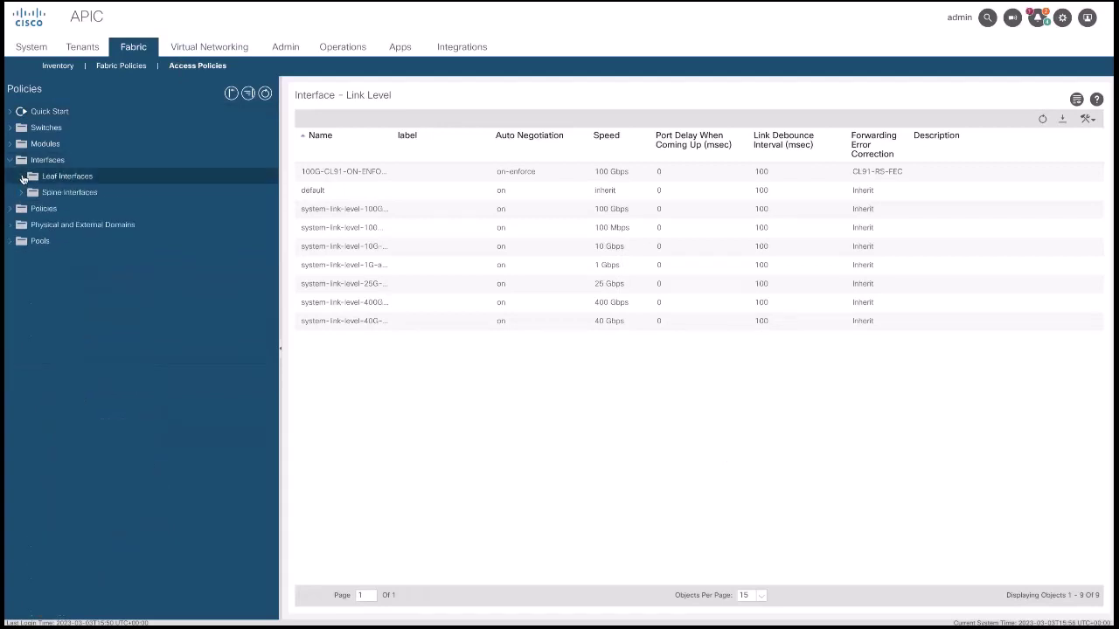
pyautogui.click(22, 176)
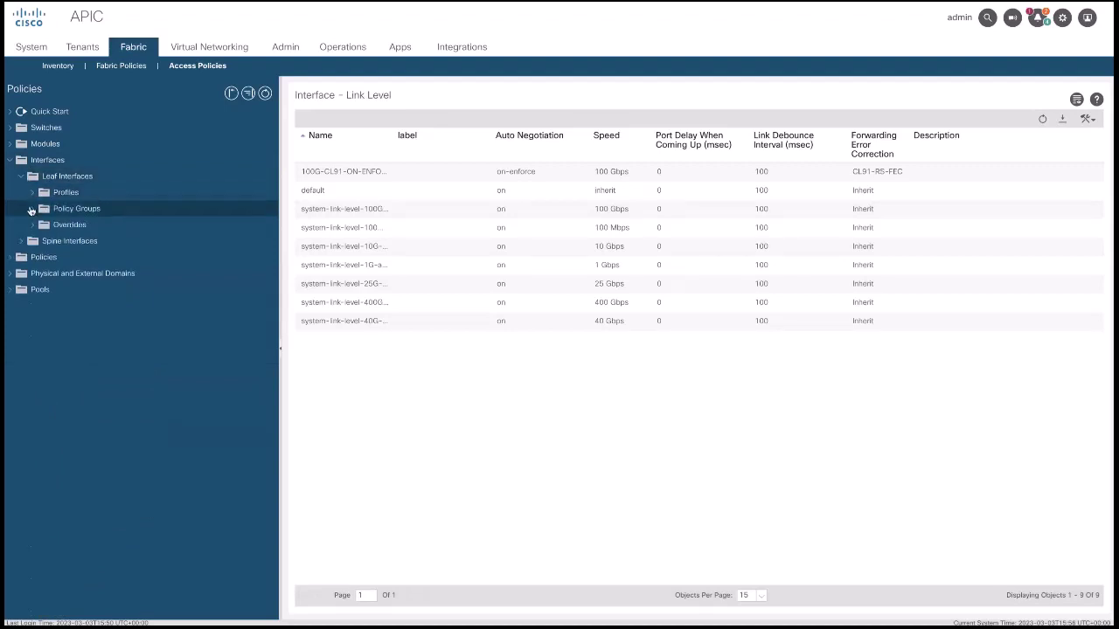
pyautogui.click(31, 211)
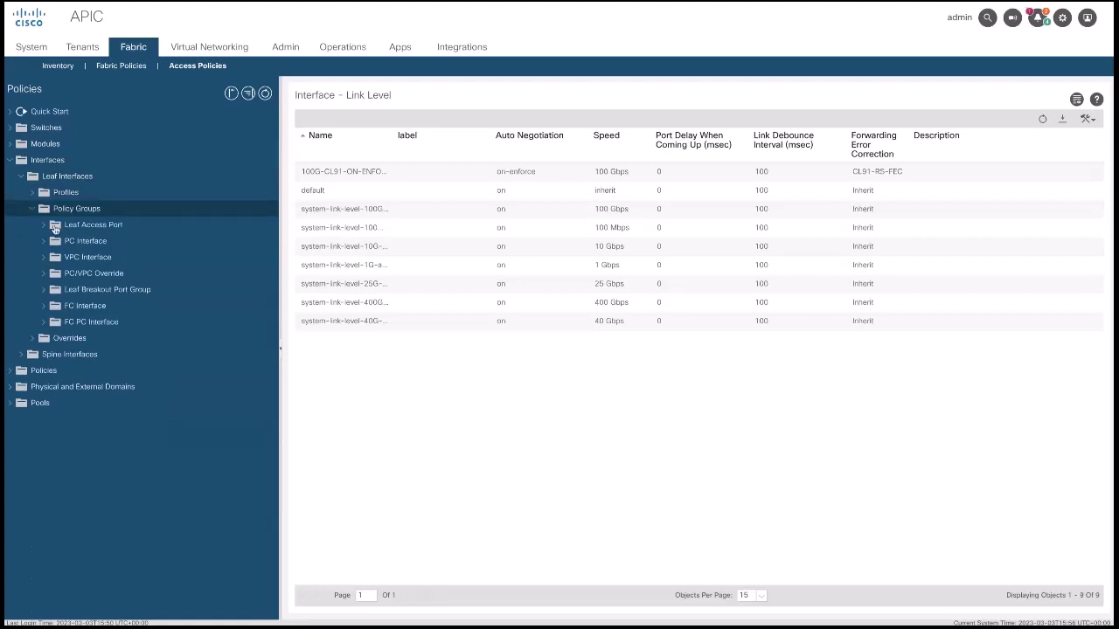
pyautogui.click(44, 228)
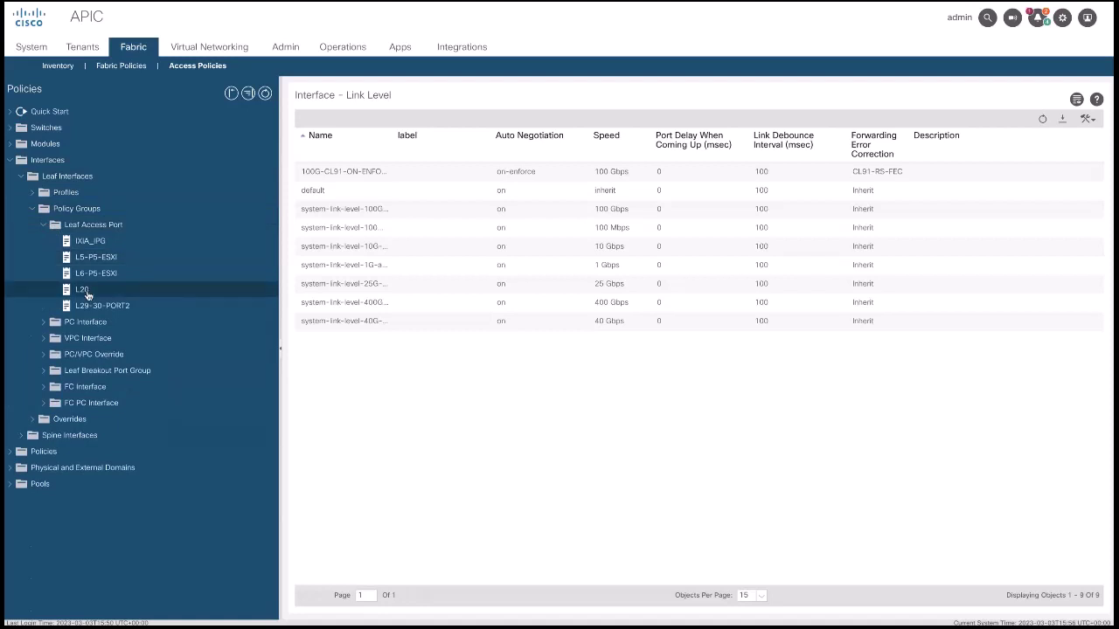
pyautogui.click(87, 295)
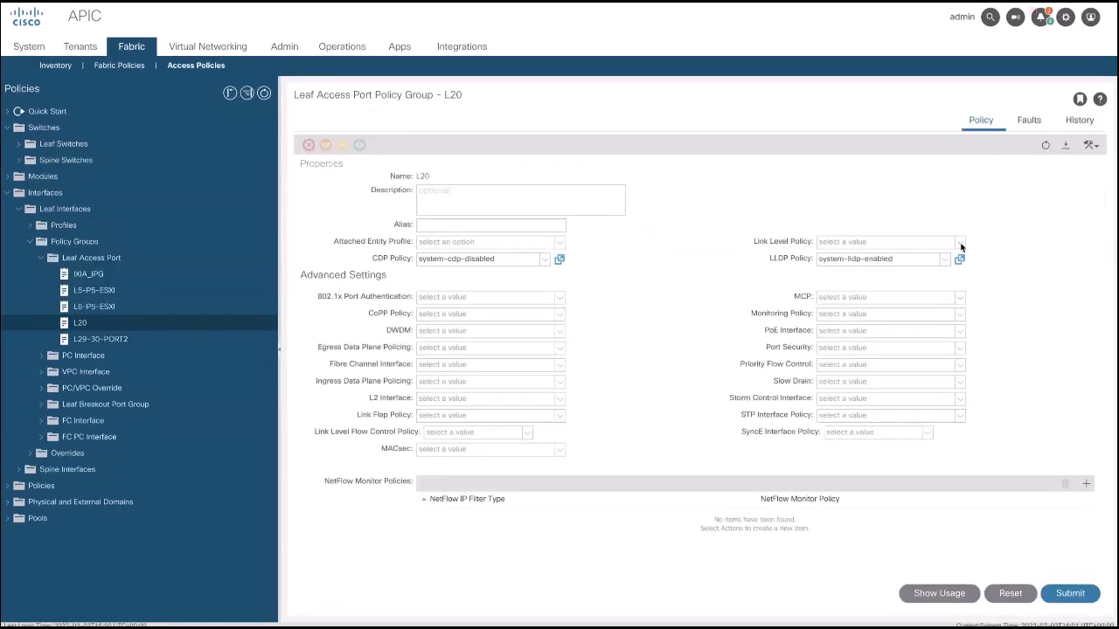
pyautogui.click(960, 243)
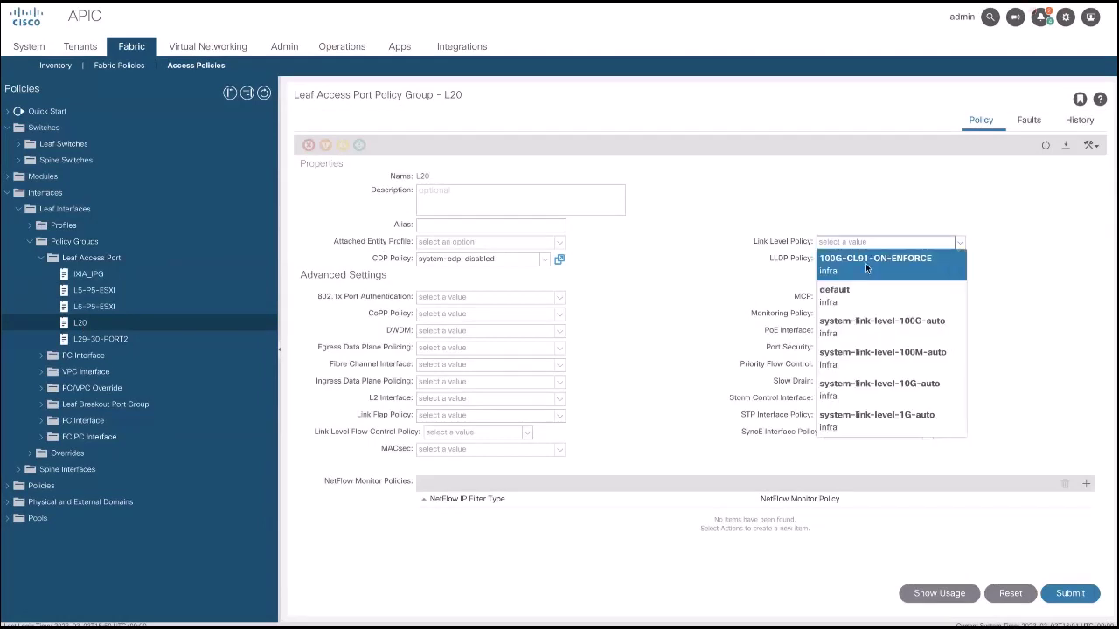
pyautogui.click(865, 263)
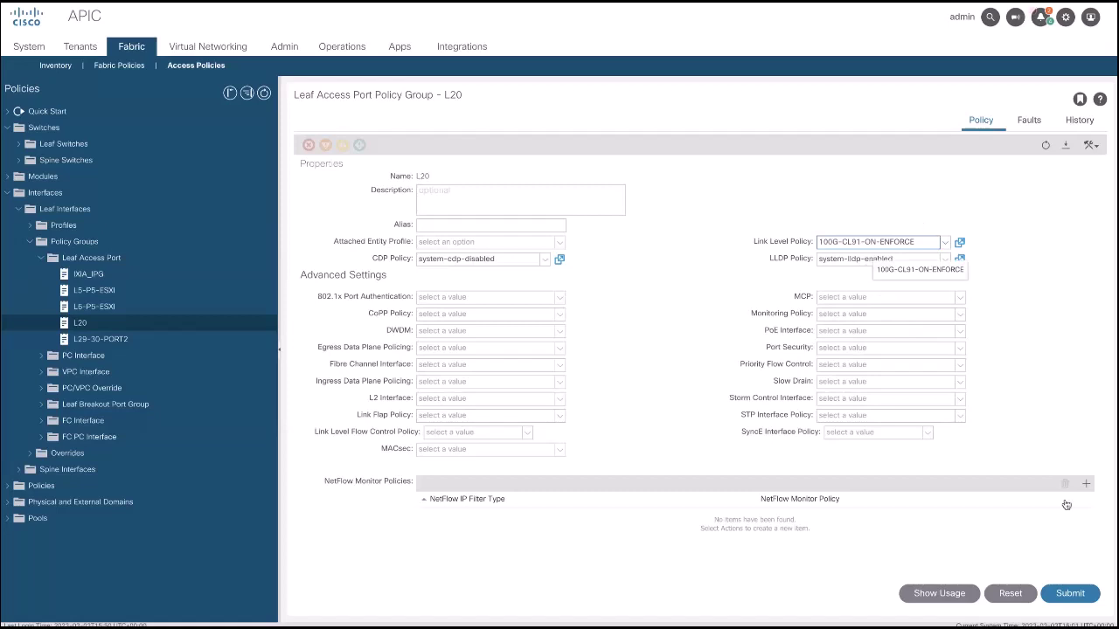
pyautogui.click(1074, 594)
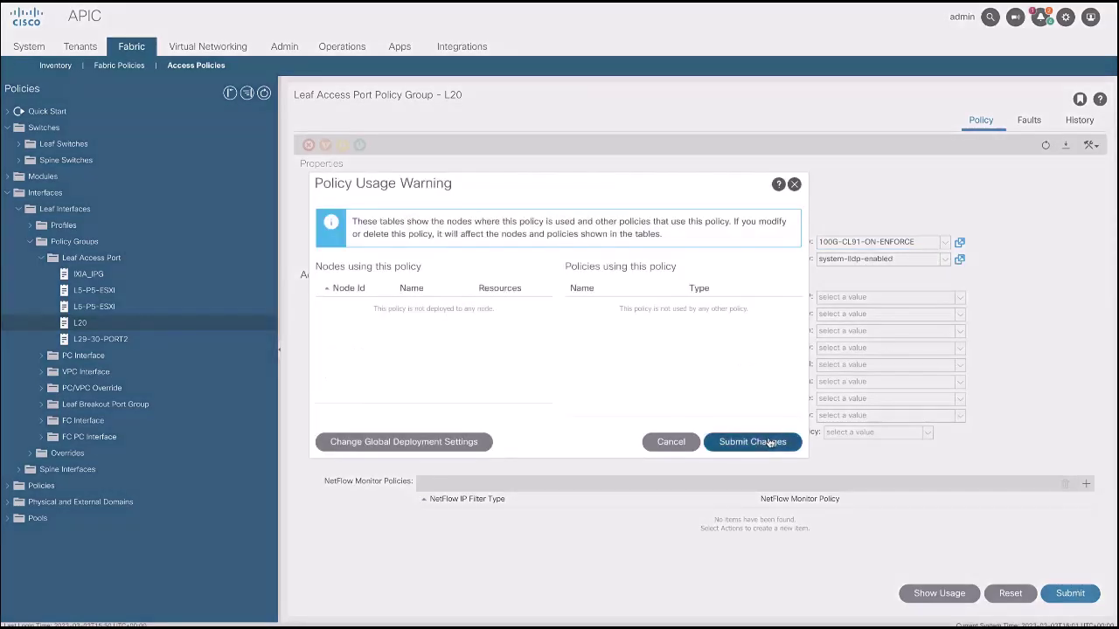
pyautogui.click(769, 443)
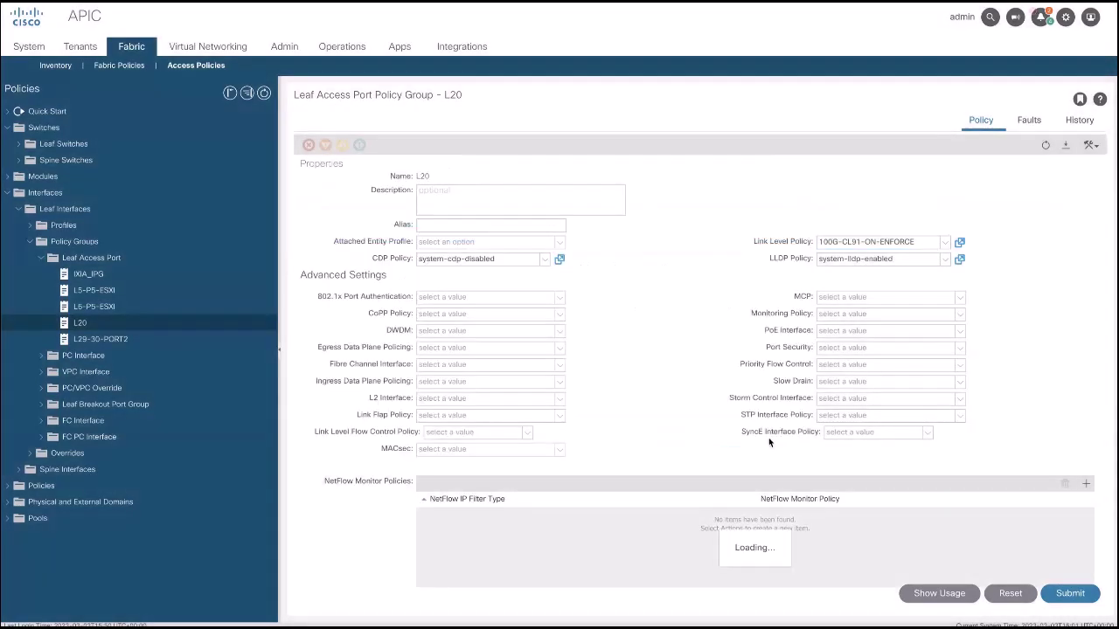
# - Assign interface policy group L20 to the access port selector L20 in leaf interface profile L20 and submit the changes
pyautogui.click(31, 242)
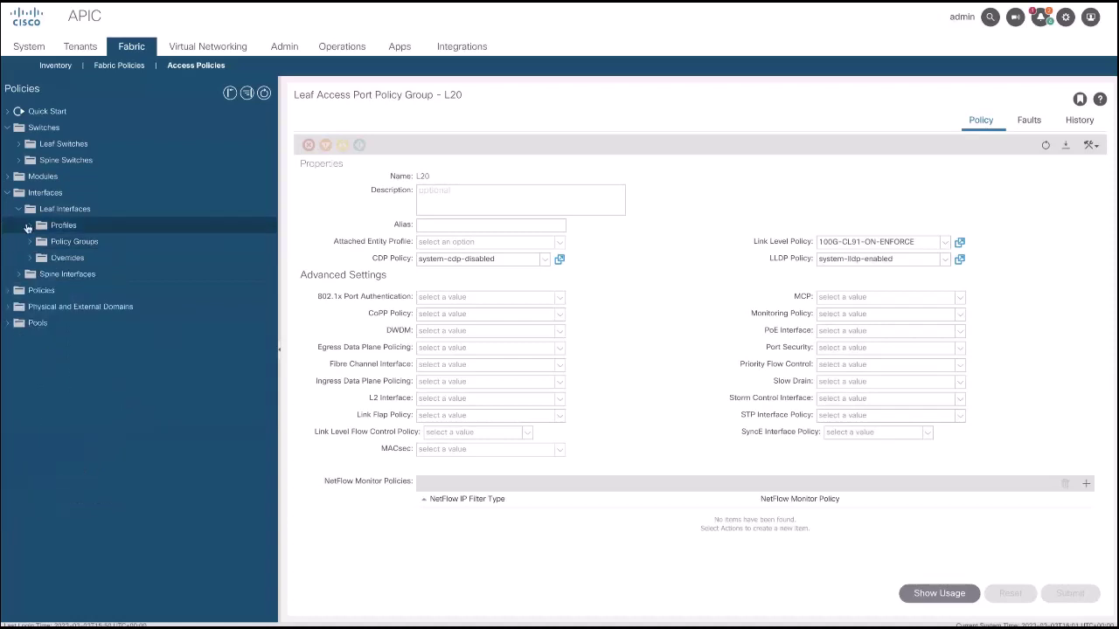
pyautogui.click(31, 226)
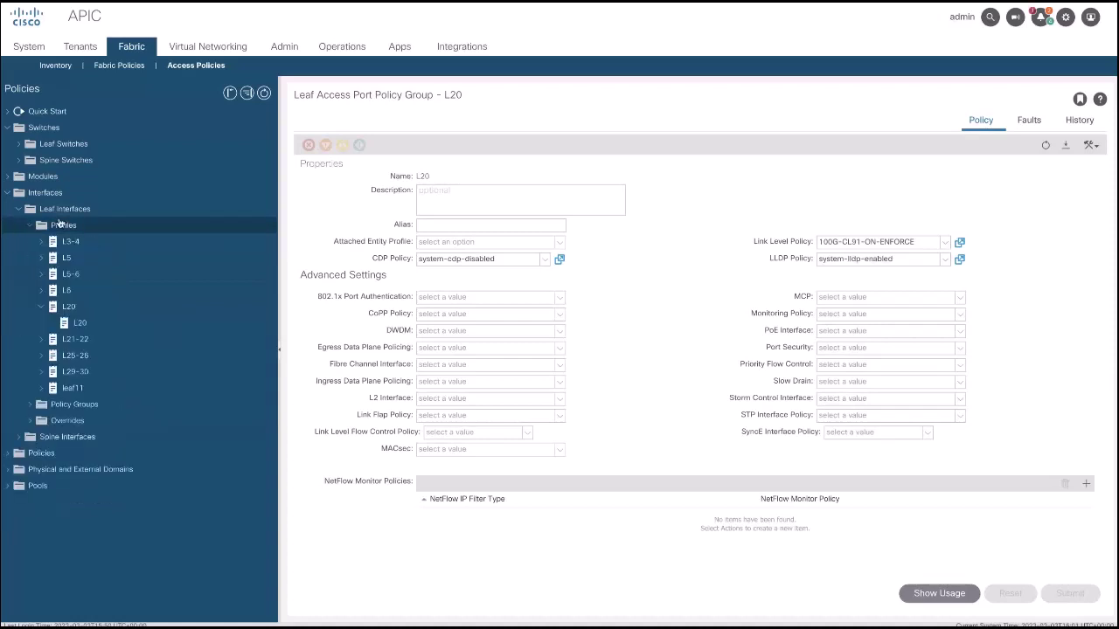
pyautogui.click(86, 308)
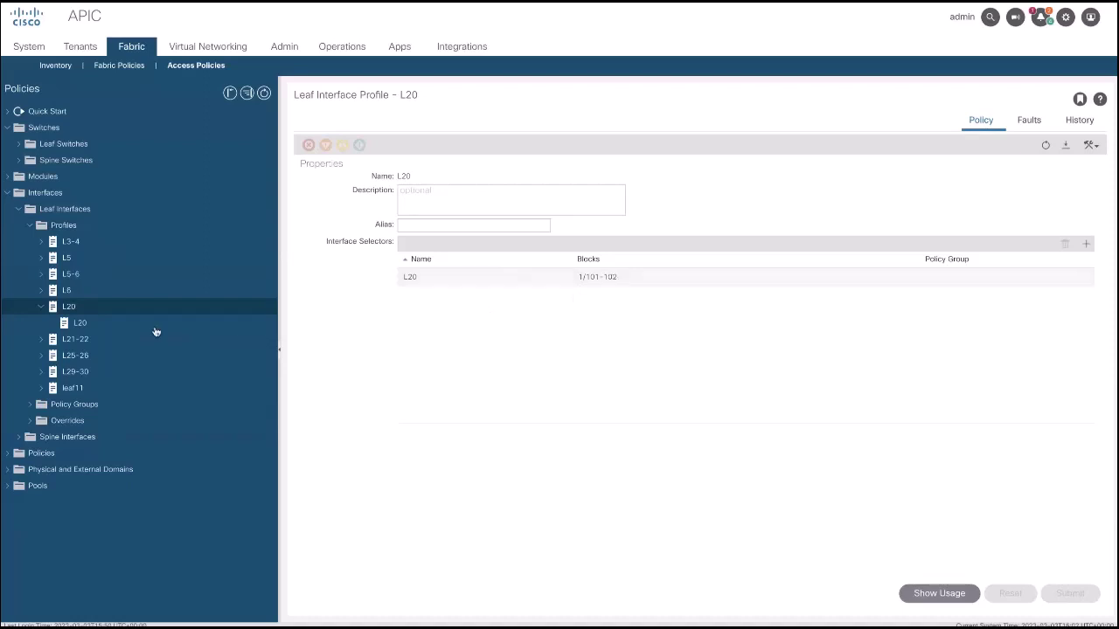
pyautogui.click(104, 323)
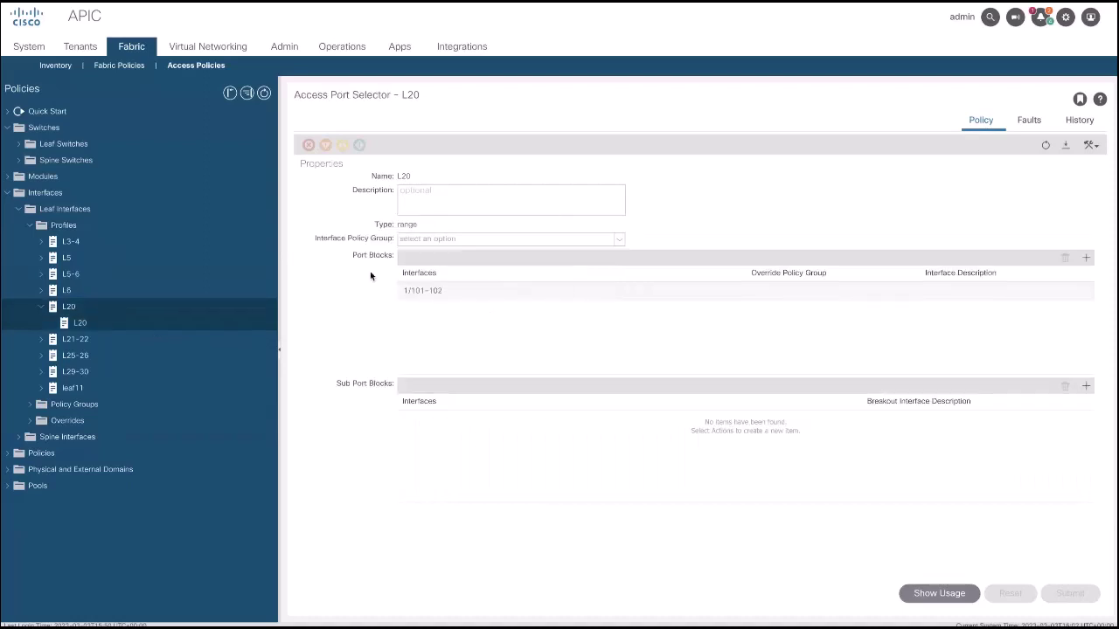
pyautogui.click(619, 240)
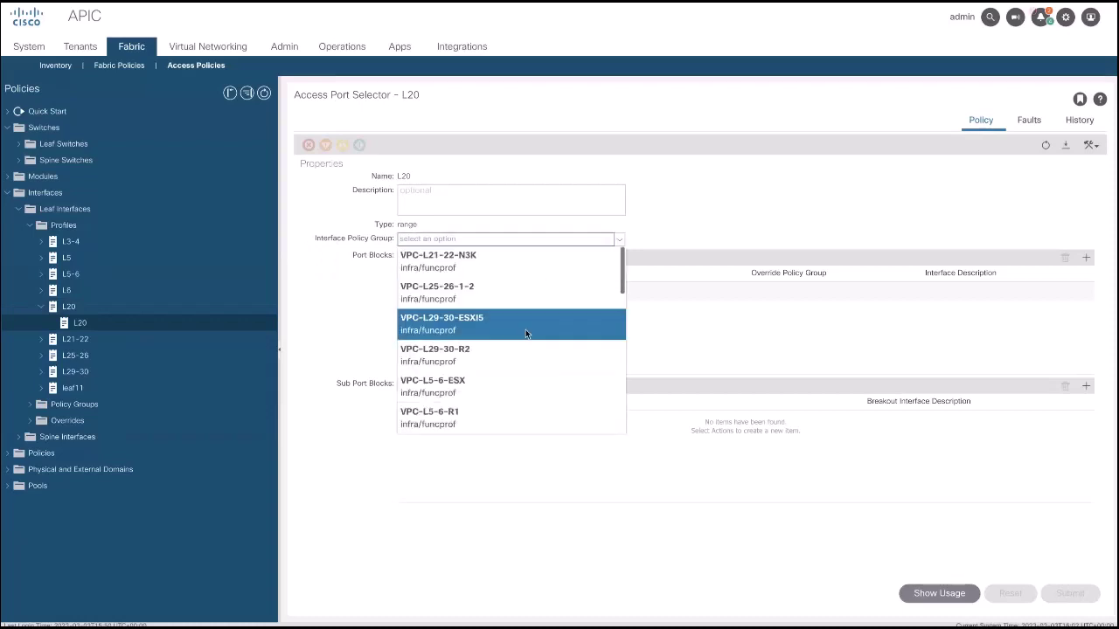
pyautogui.scroll(-1, 526, 333)
pyautogui.scroll(-3, 503, 336)
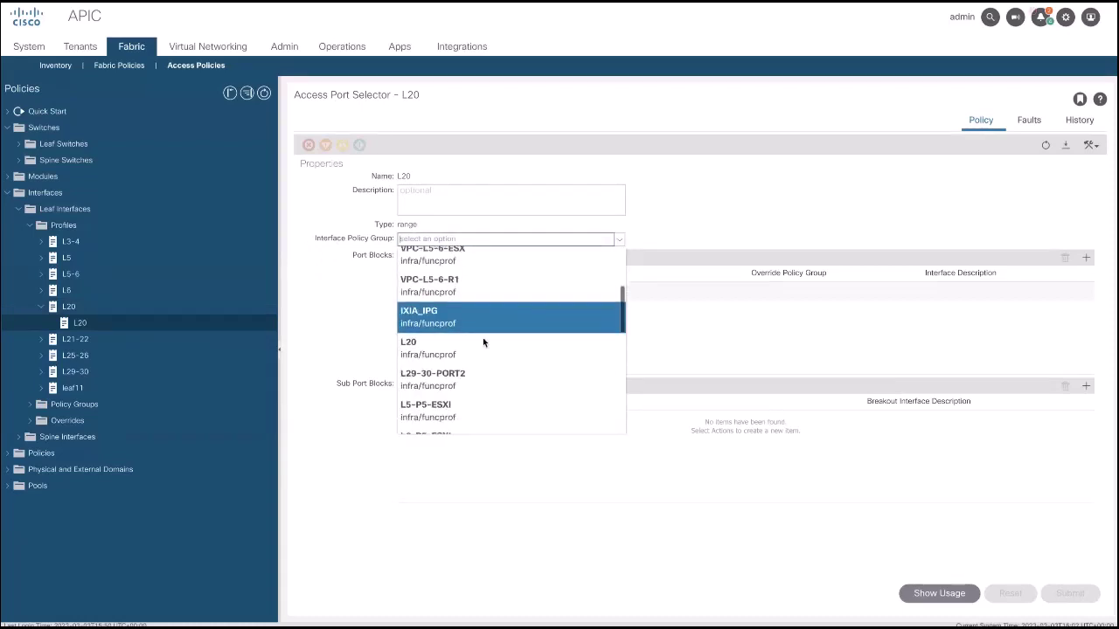
pyautogui.click(431, 345)
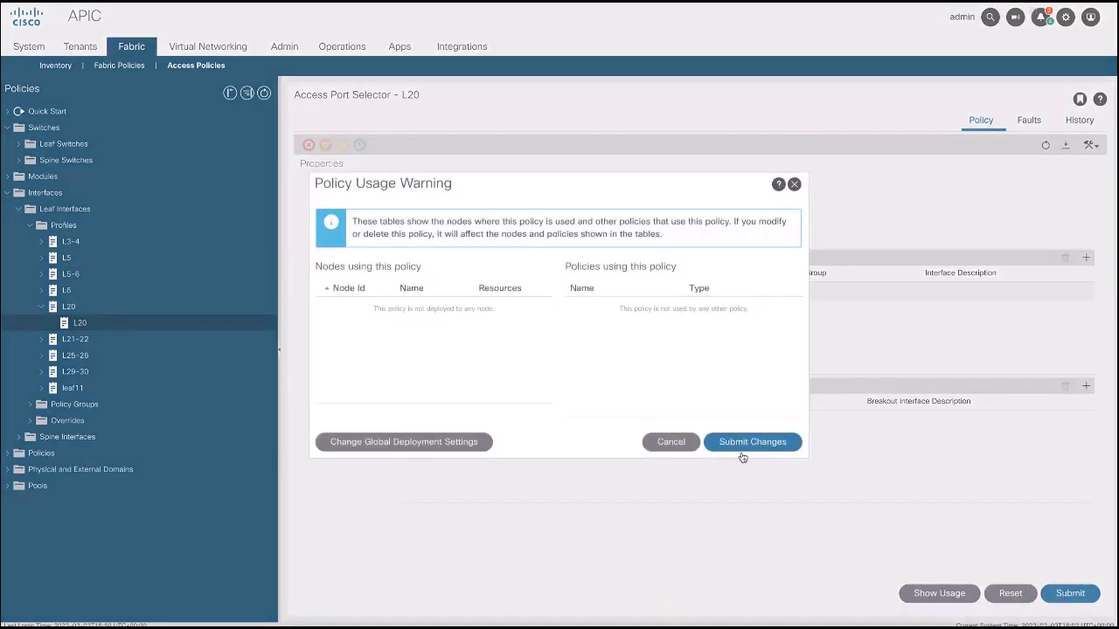
pyautogui.click(742, 446)
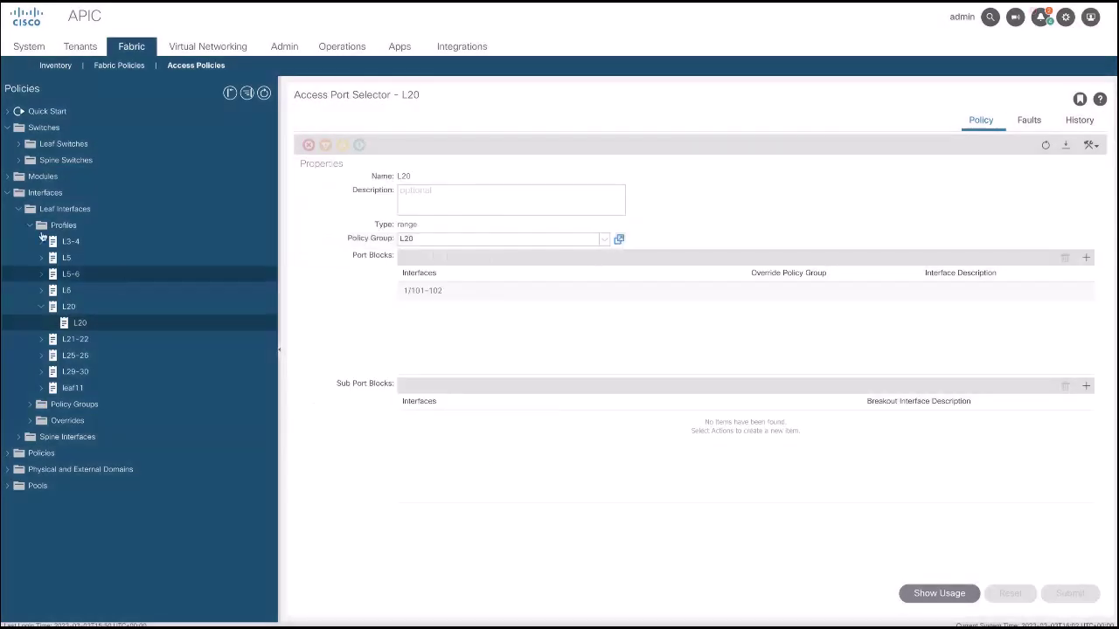
# - Associate interface selector profile L20 with the leaf switch profile L20 and submit the association
pyautogui.click(20, 210)
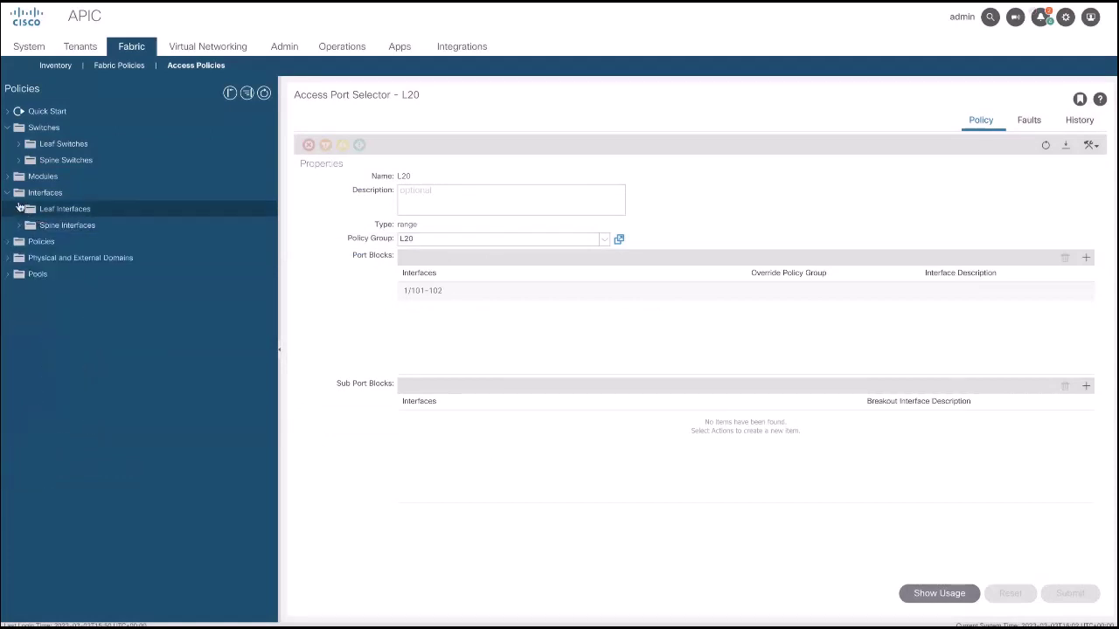
pyautogui.click(18, 145)
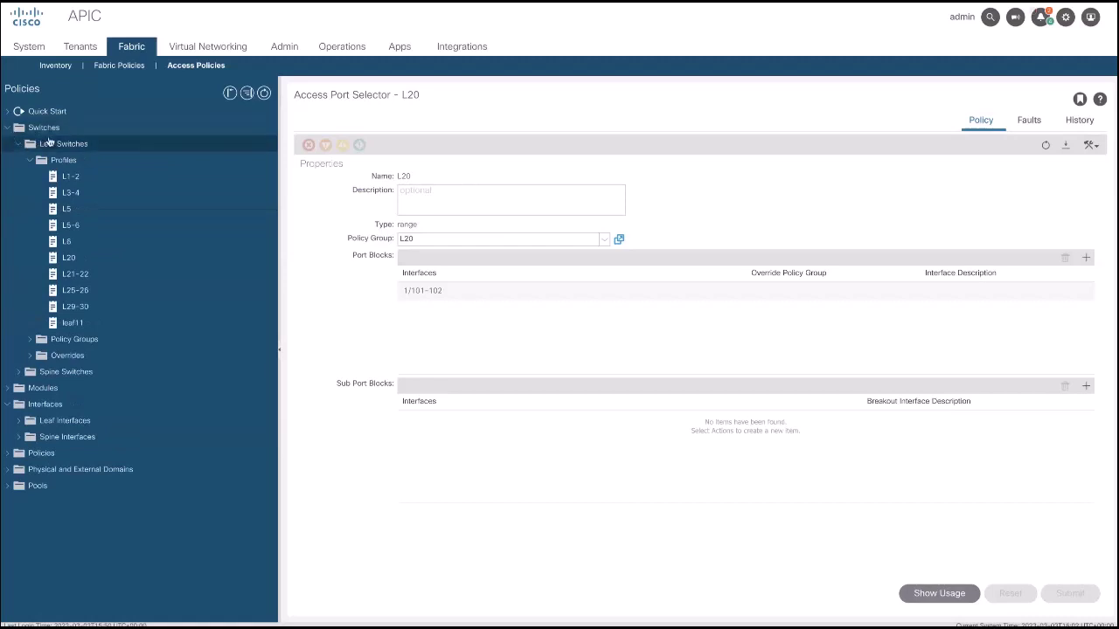
pyautogui.click(69, 260)
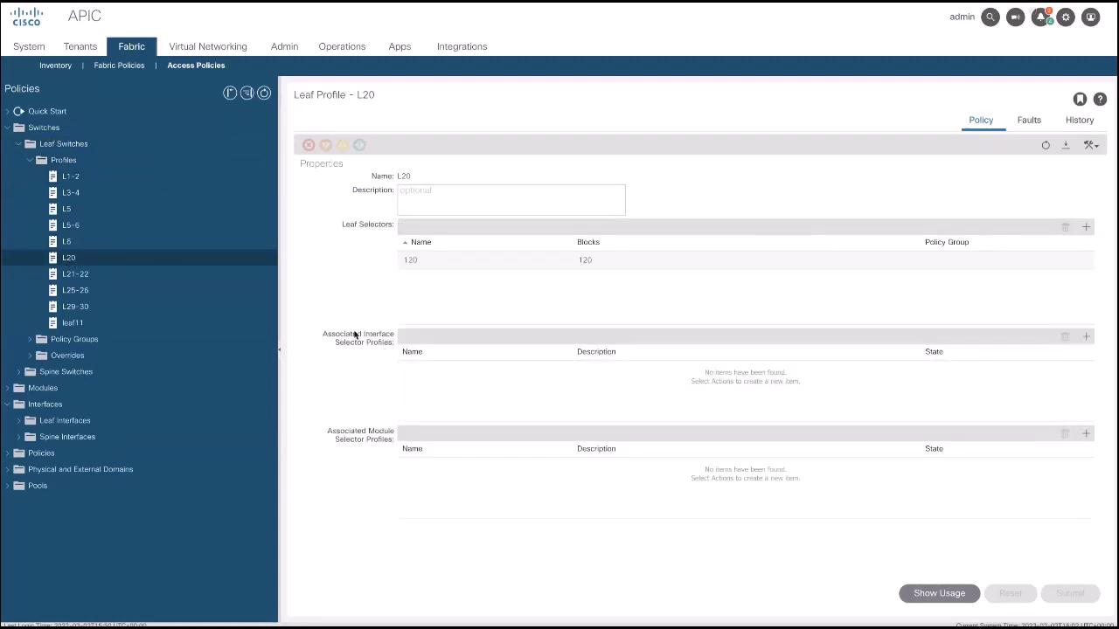
pyautogui.click(1085, 336)
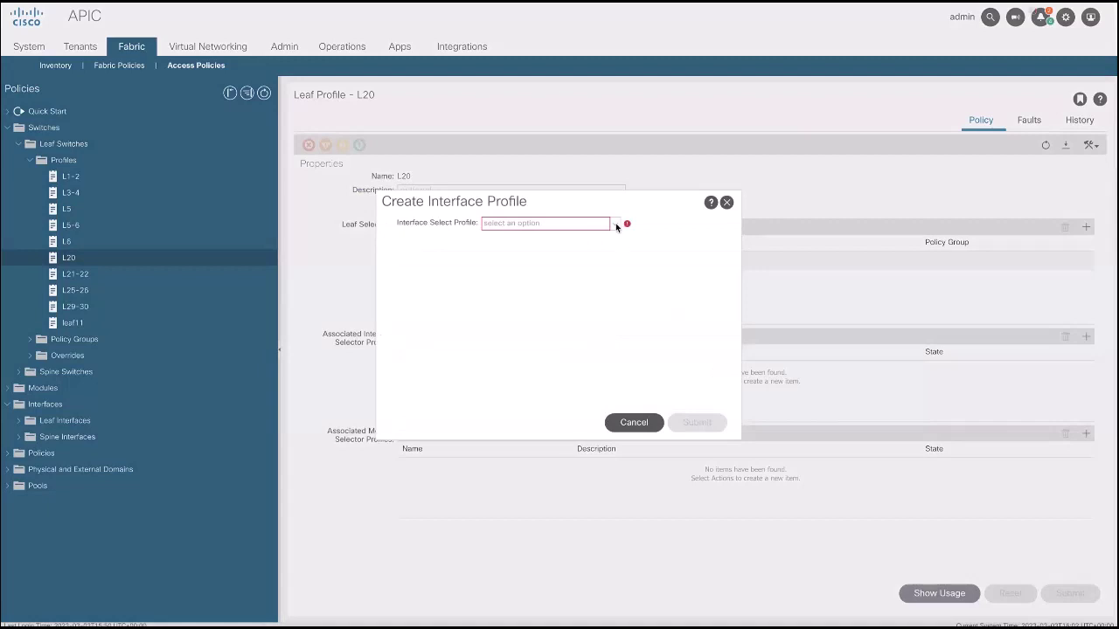
pyautogui.click(615, 225)
pyautogui.click(542, 248)
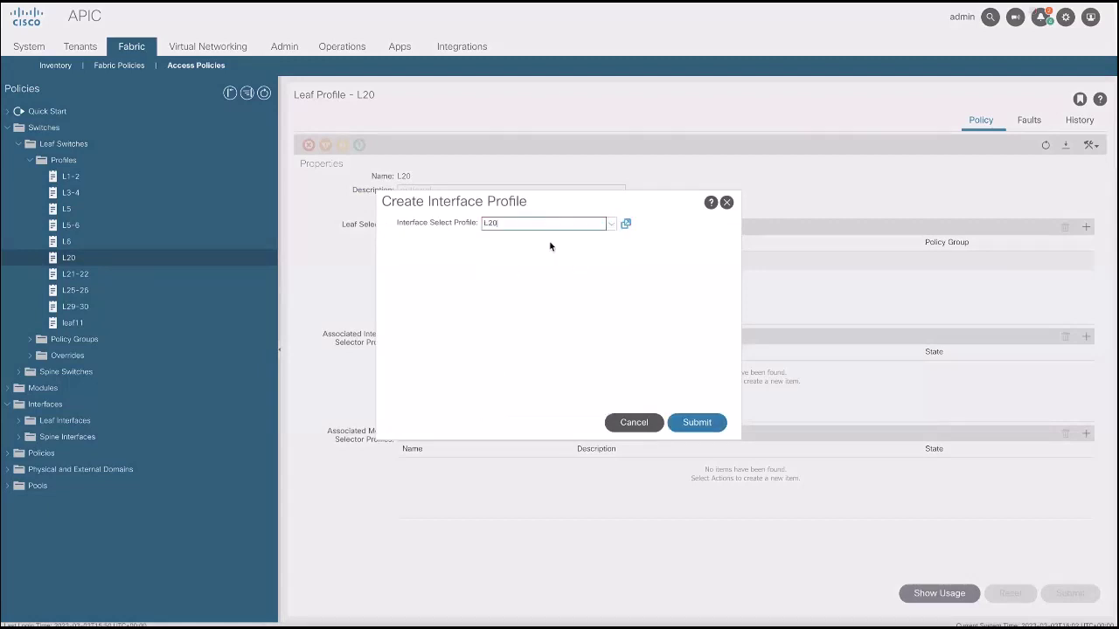
pyautogui.click(690, 423)
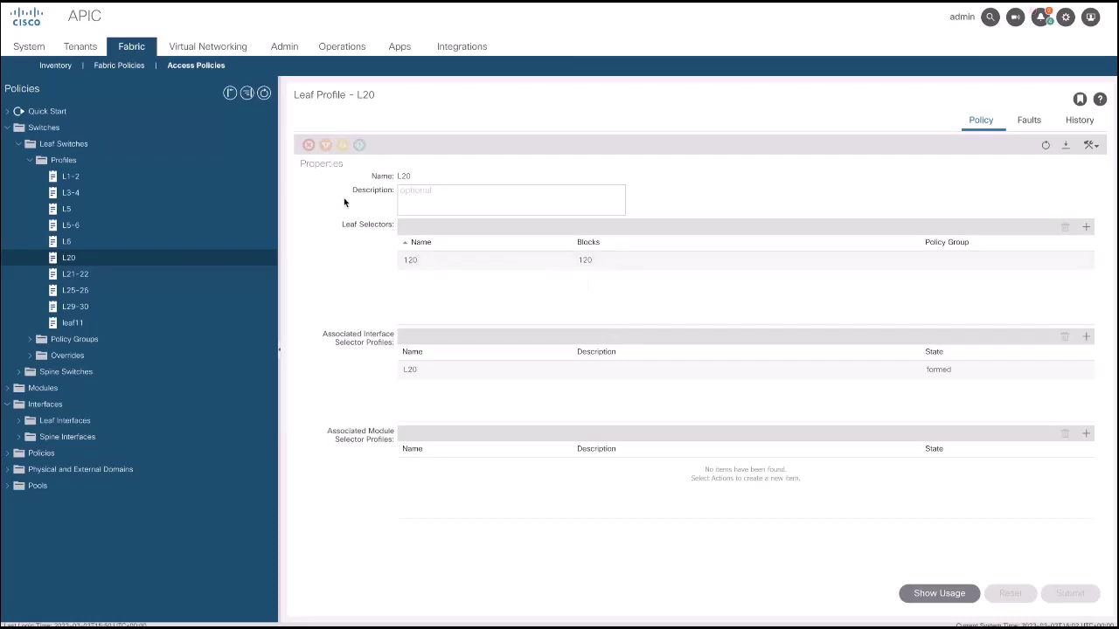
pyautogui.click(19, 145)
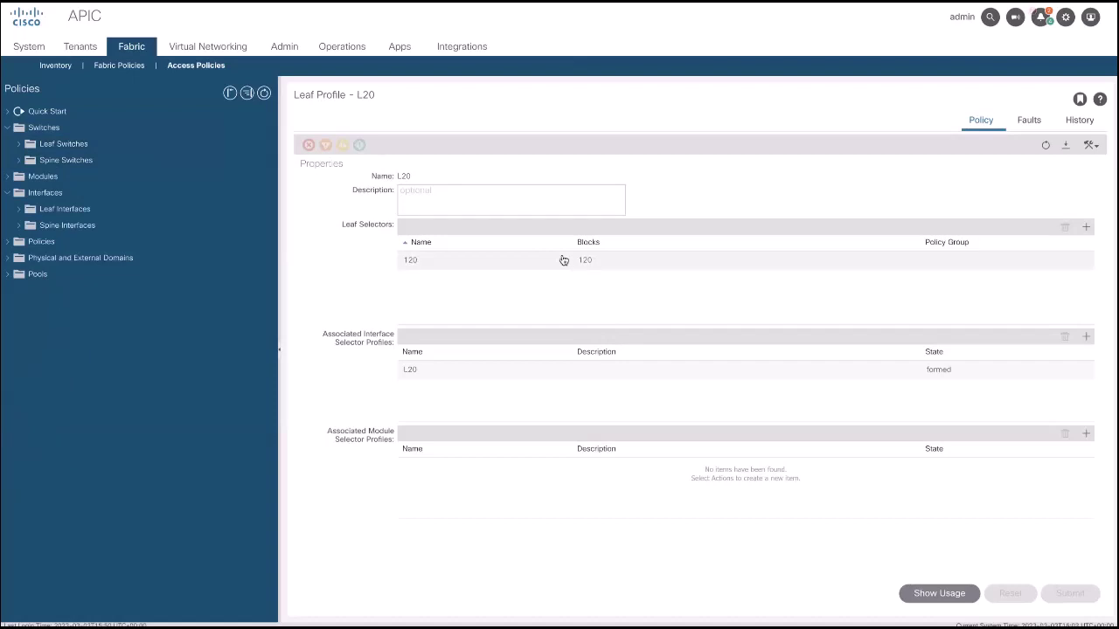
# - Open physical interface eth1/101 of bdsol-aci20-leaf20 (Node-120) under Pod 1 in the fabric inventory
pyautogui.click(58, 69)
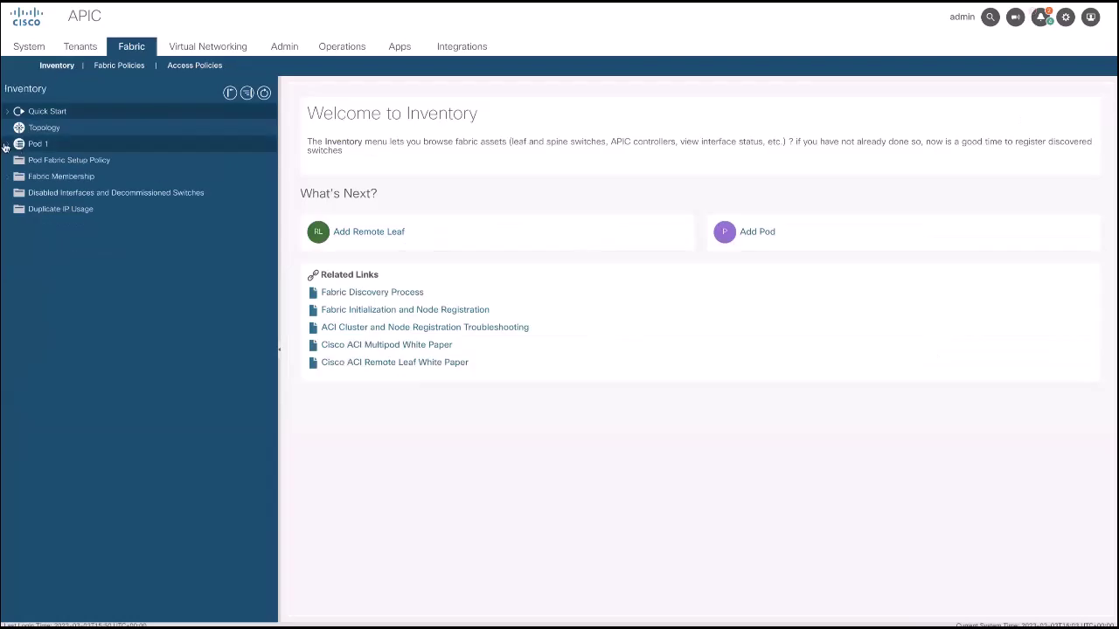
pyautogui.click(6, 145)
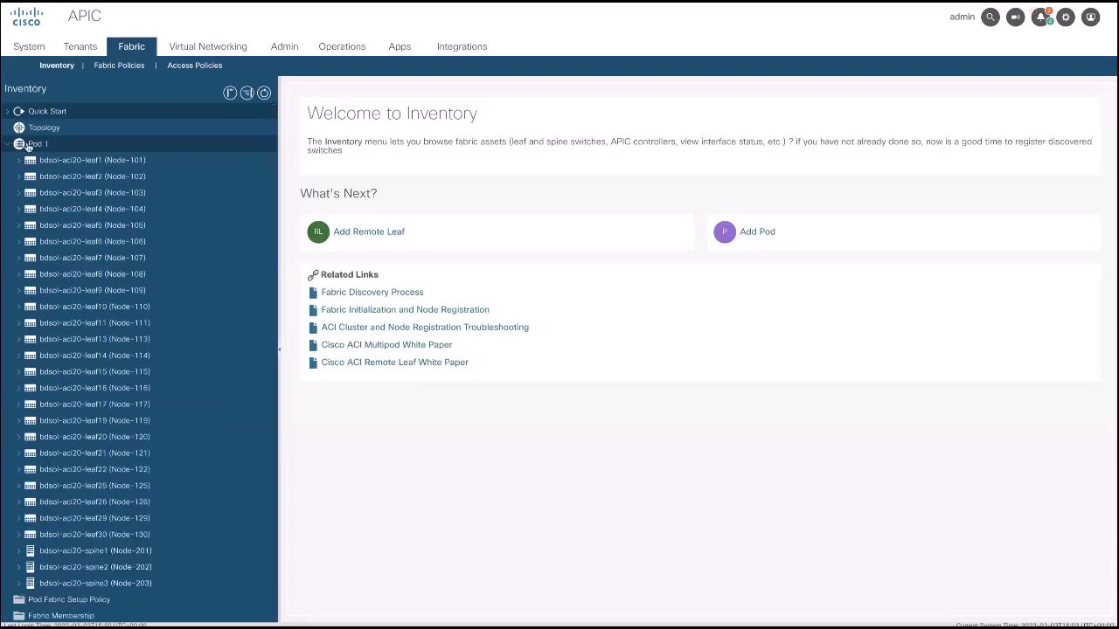
pyautogui.scroll(-2, 83, 289)
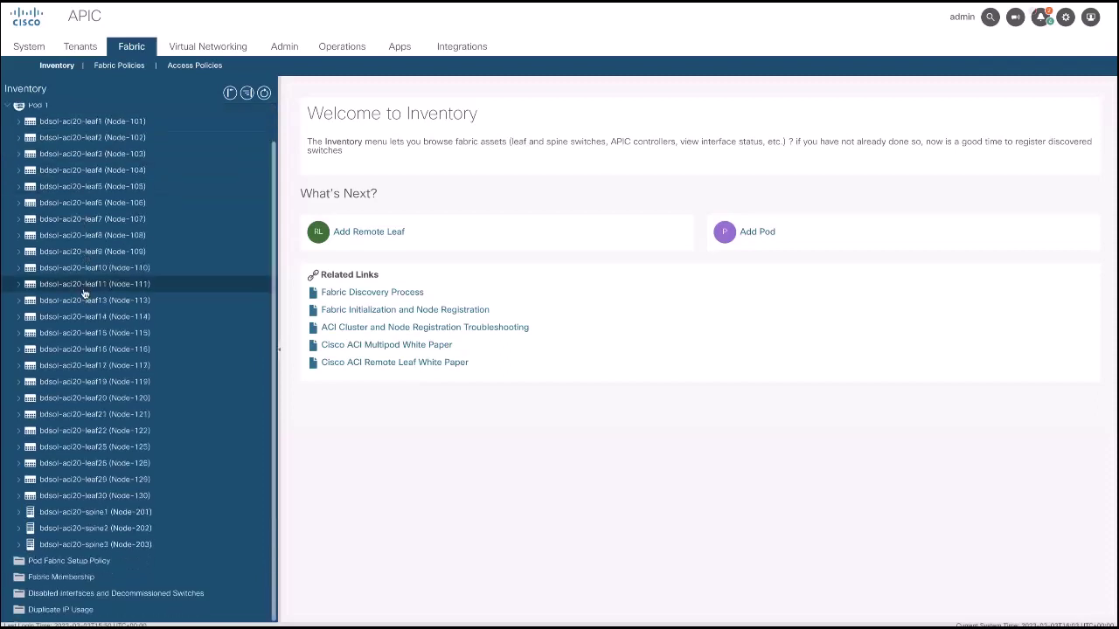
pyautogui.click(20, 403)
pyautogui.scroll(-1, 30, 391)
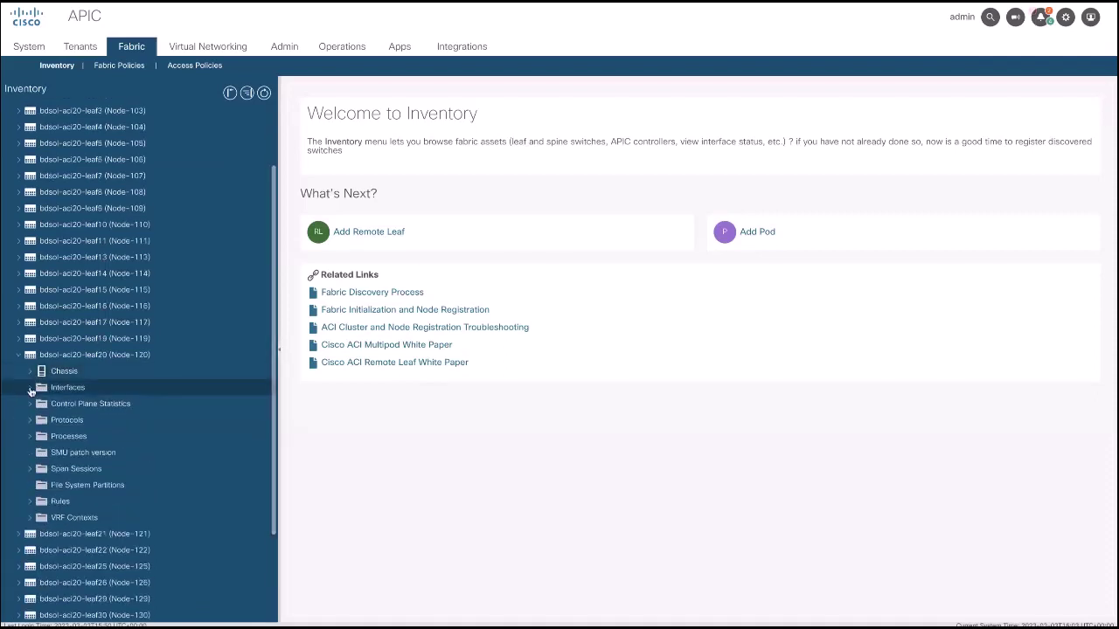
pyautogui.click(30, 391)
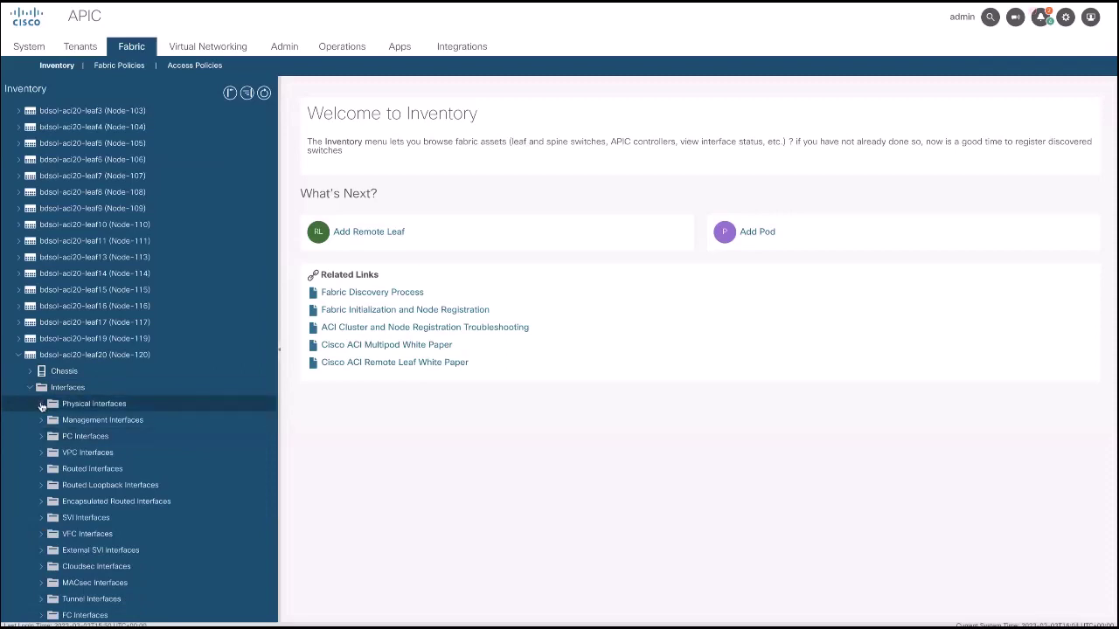
pyautogui.click(40, 405)
pyautogui.scroll(-5, 180, 462)
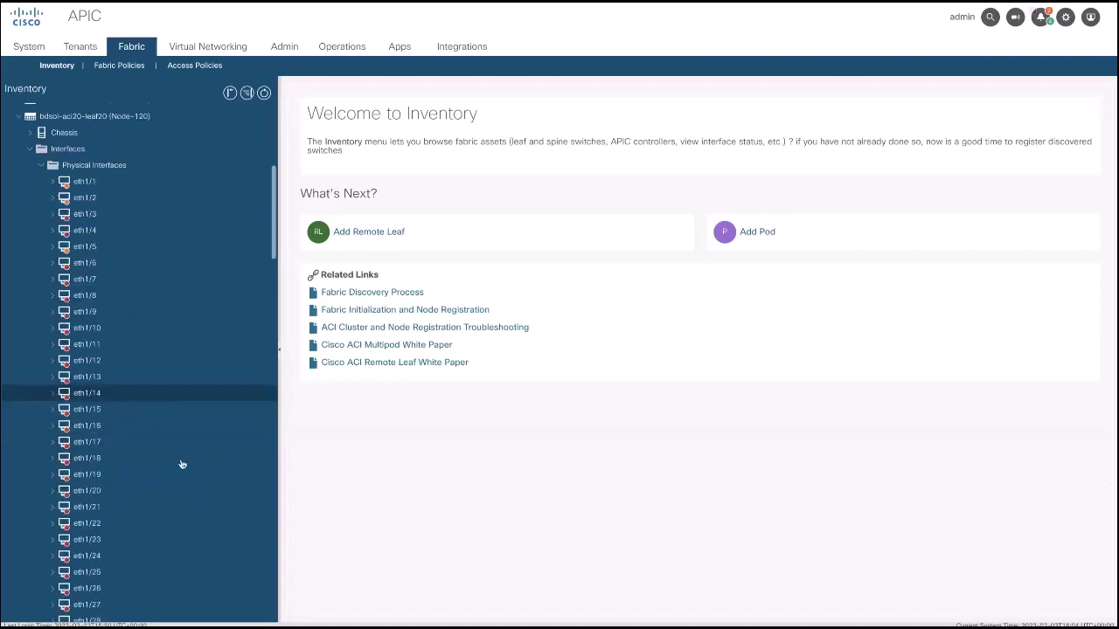
pyautogui.scroll(-9, 182, 465)
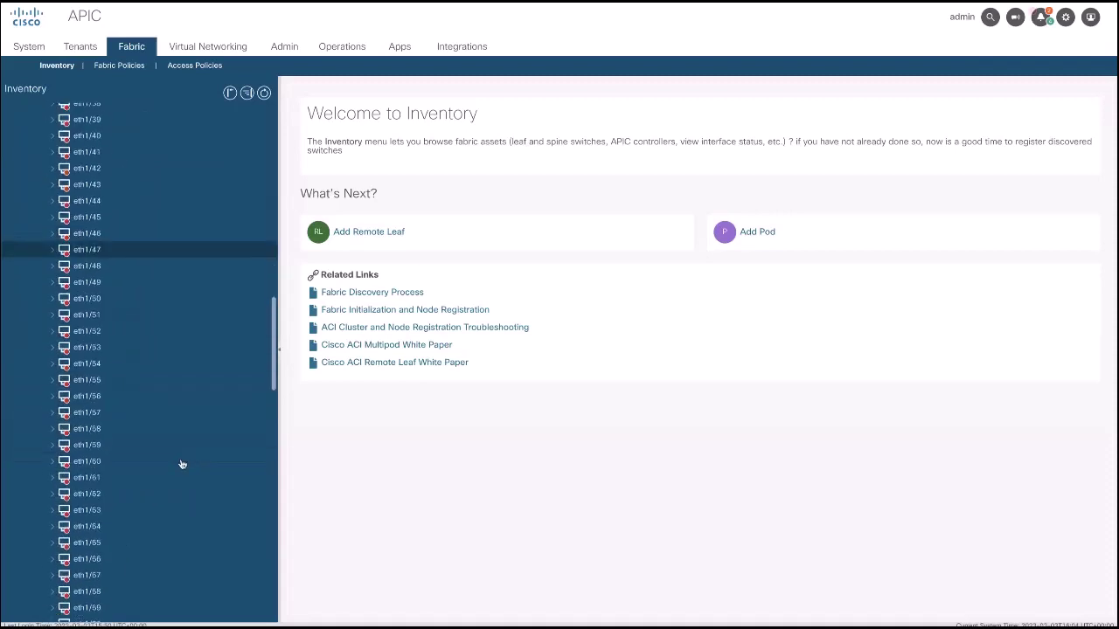
pyautogui.scroll(-9, 181, 463)
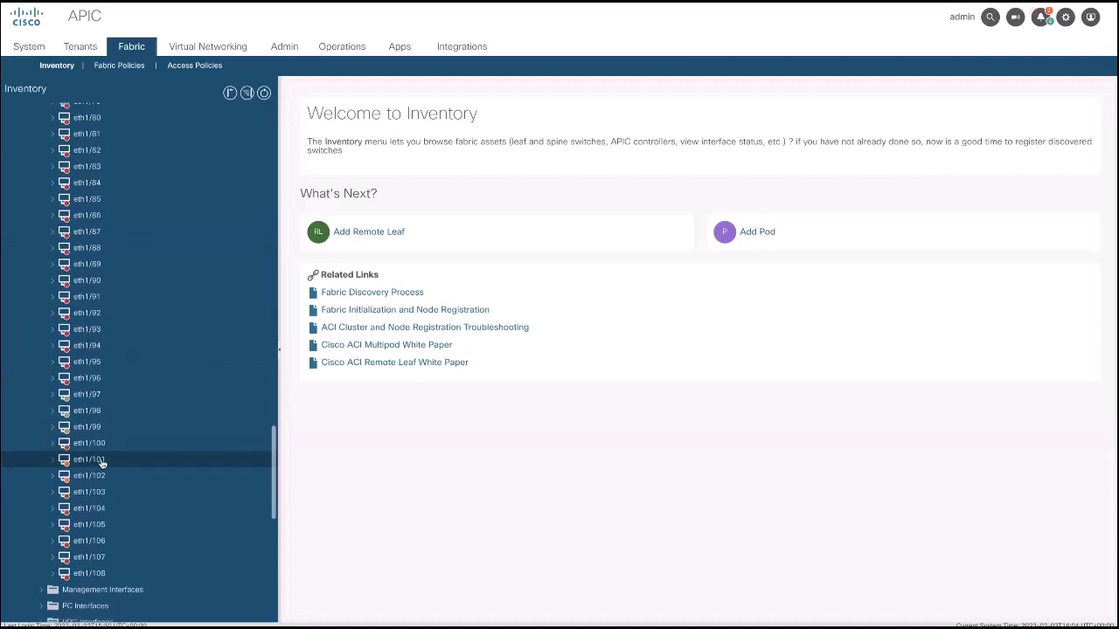
pyautogui.click(101, 463)
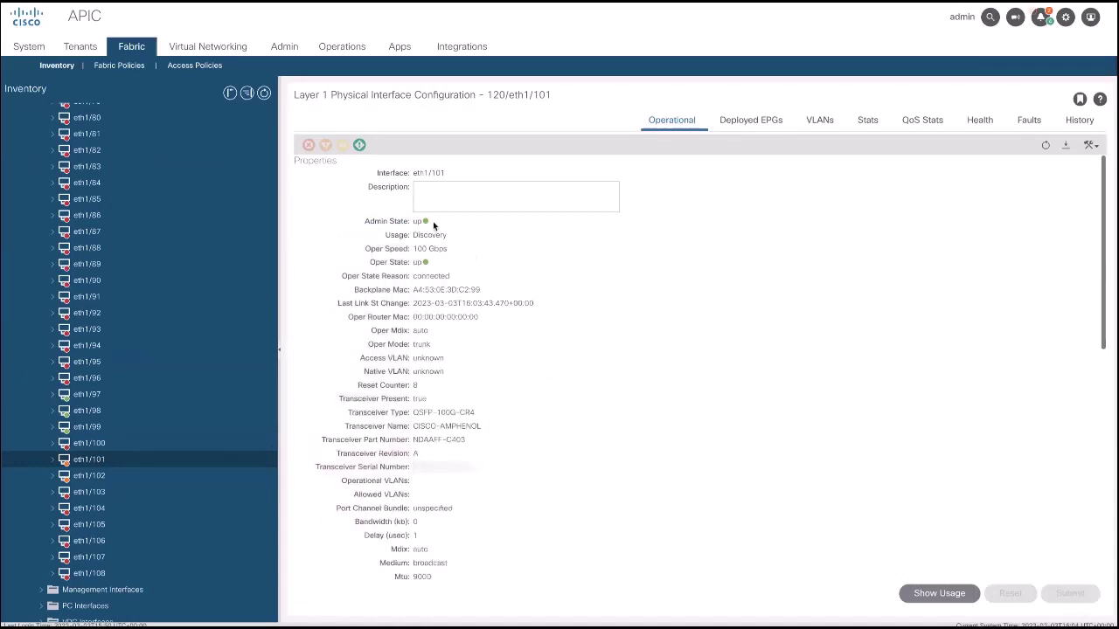
# - Examine the operational state, speed and transceiver details of interface eth1/101, and open interface eth1/102
pyautogui.moveTo(435, 266); pyautogui.dragTo(388, 262)
pyautogui.scroll(-1, 586, 352)
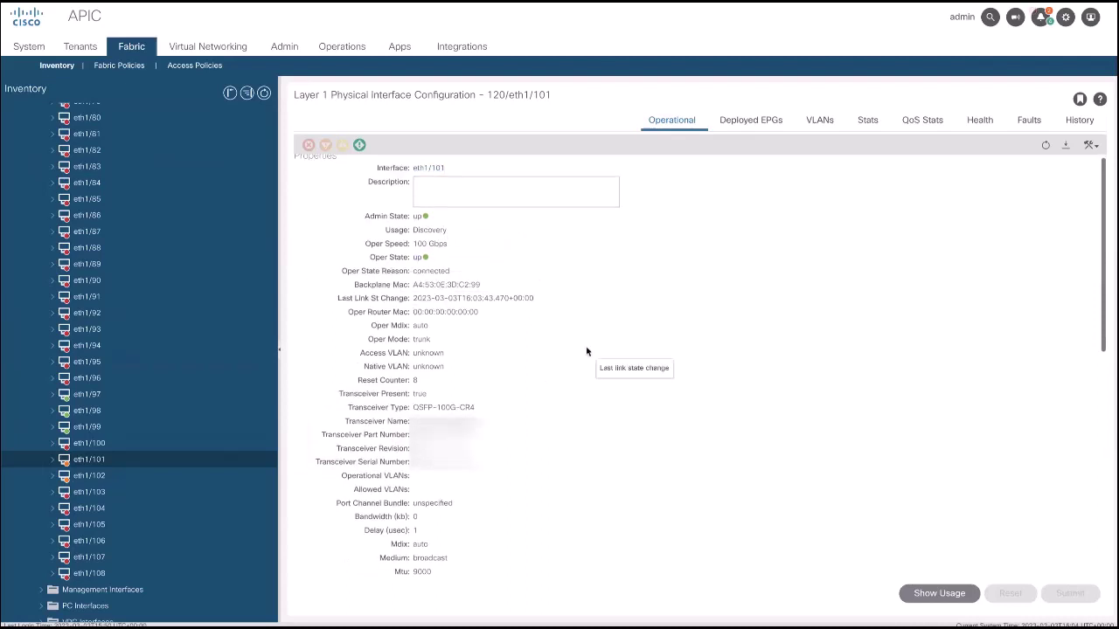
pyautogui.scroll(-2, 586, 351)
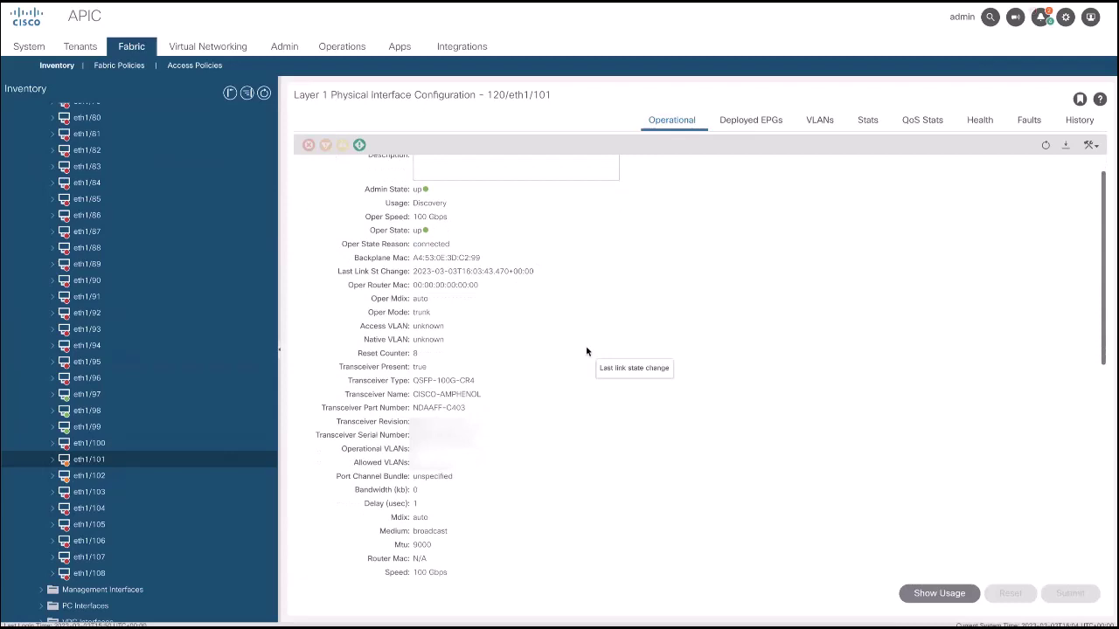
pyautogui.scroll(-1, 586, 352)
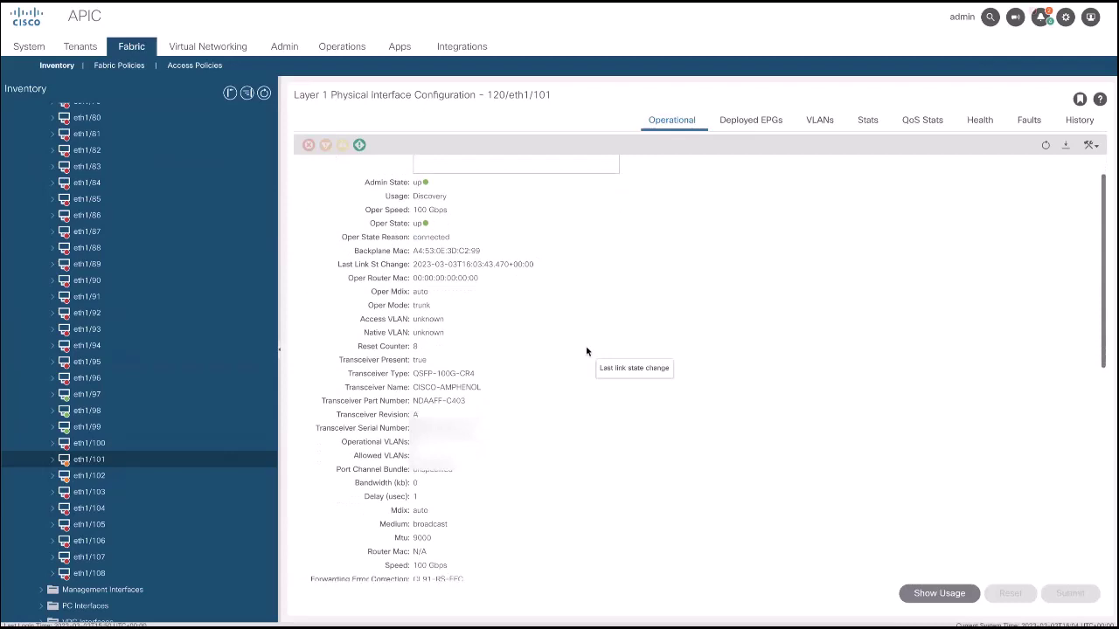
pyautogui.click(125, 482)
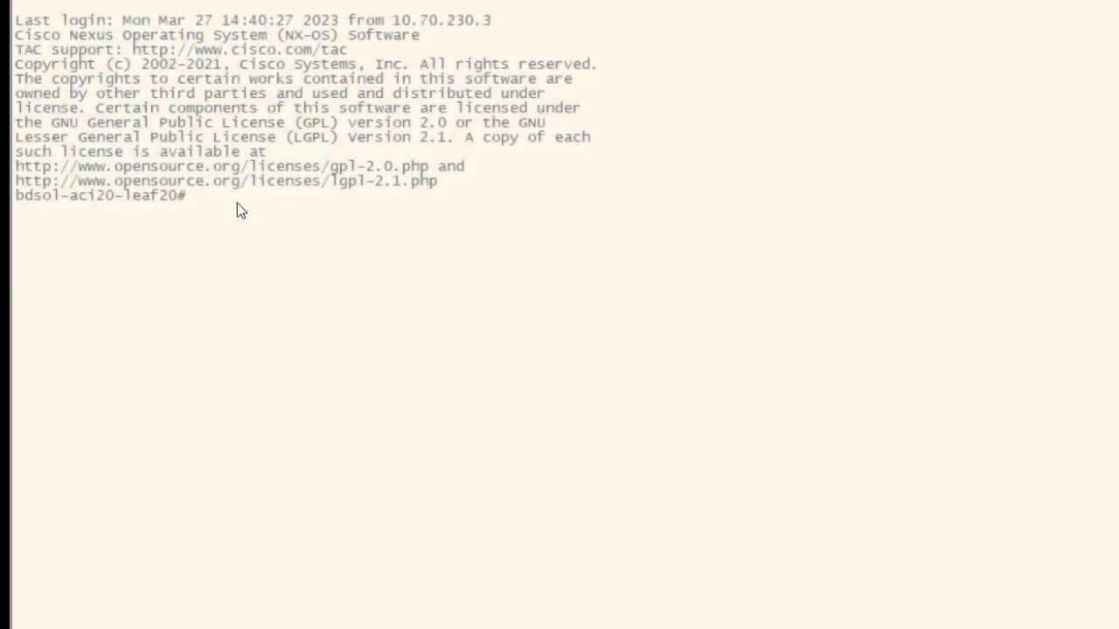
# - In the command-line session on bdsol-aci20-leaf20, run show interface e1/101 to view its FEC and auto-negotiation settings
pyautogui.write('show int')
pyautogui.press('Tab')
pyautogui.write('e1/101')
pyautogui.press('Return')
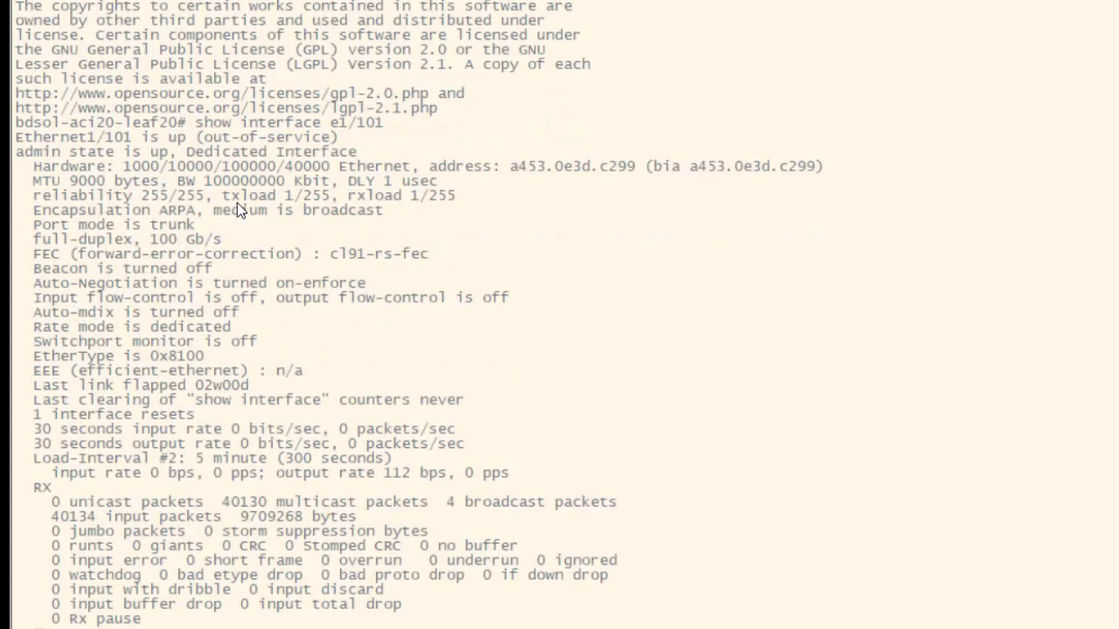